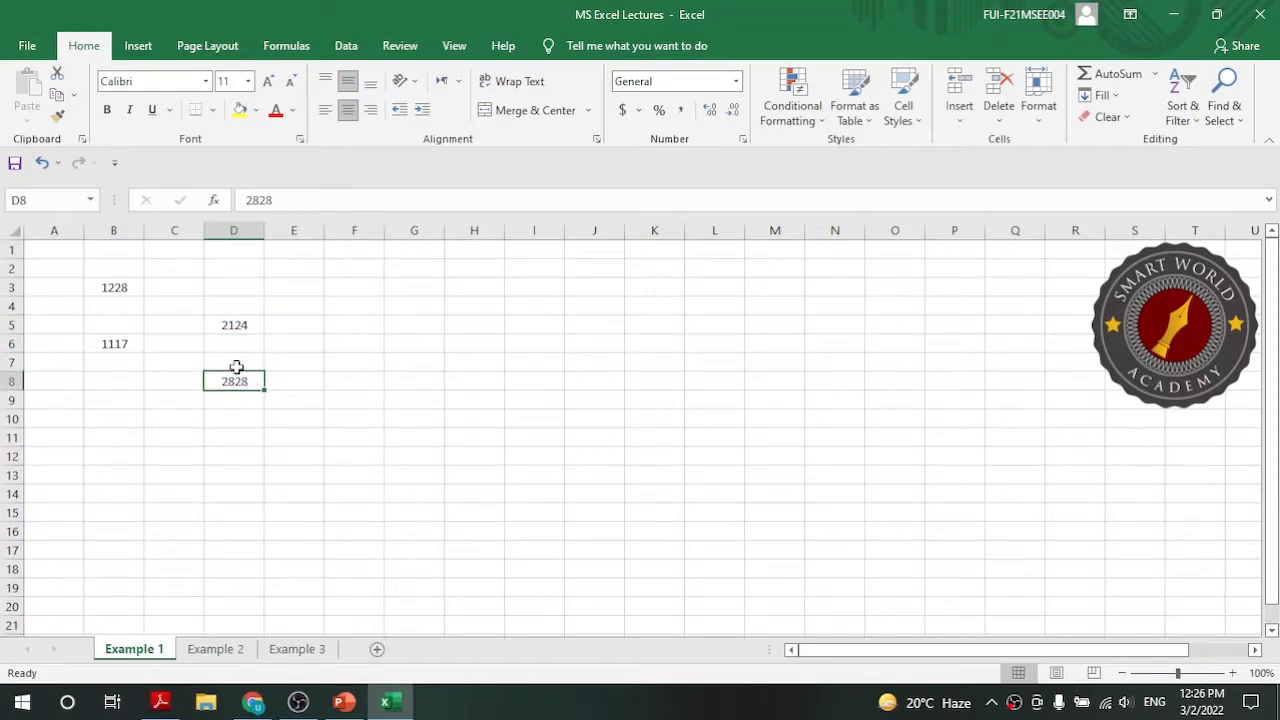
{"action": "left_click", "coordinate": [22, 200]}
{"action": "left_click", "coordinate": [112, 444]}
{"action": "left_click_drag", "start_coordinate": [110, 285], "coordinate": [229, 381]}
{"action": "left_click", "coordinate": [100, 451]}
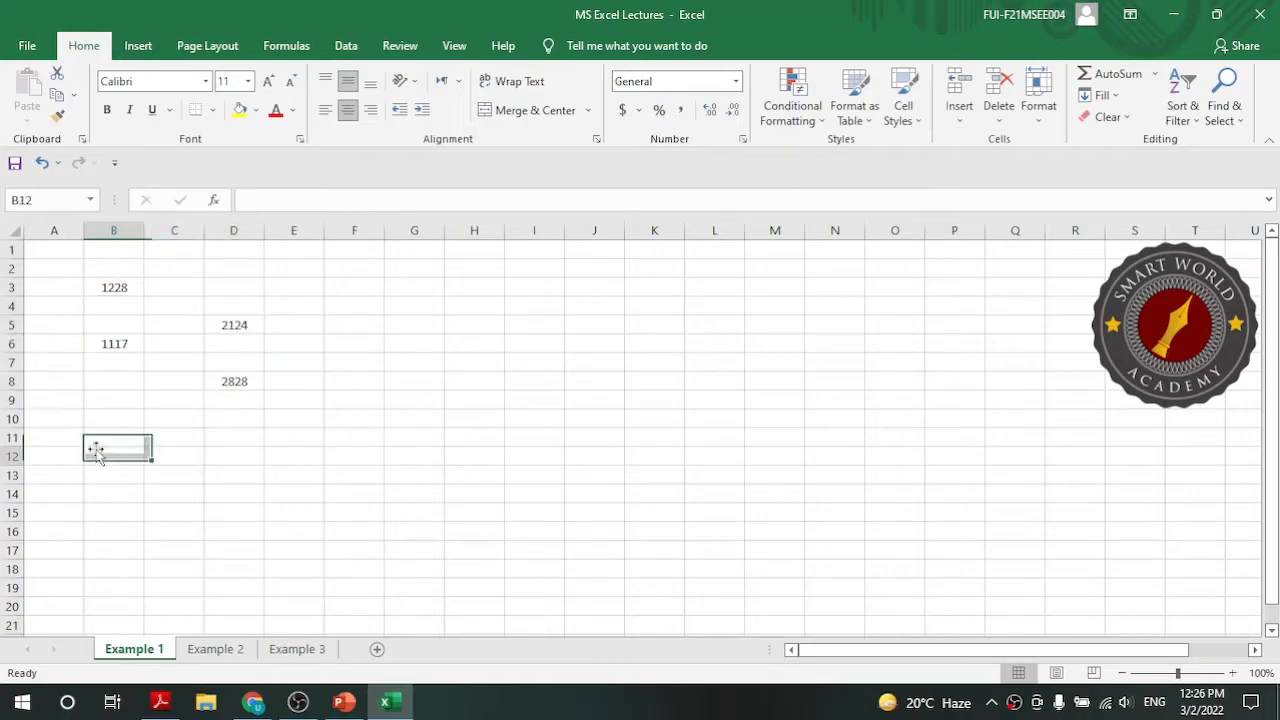
- Enter a SUM formula in cell B11 that adds the separate cells B3, B6, D5 and D8
{"action": "left_click", "coordinate": [117, 436]}
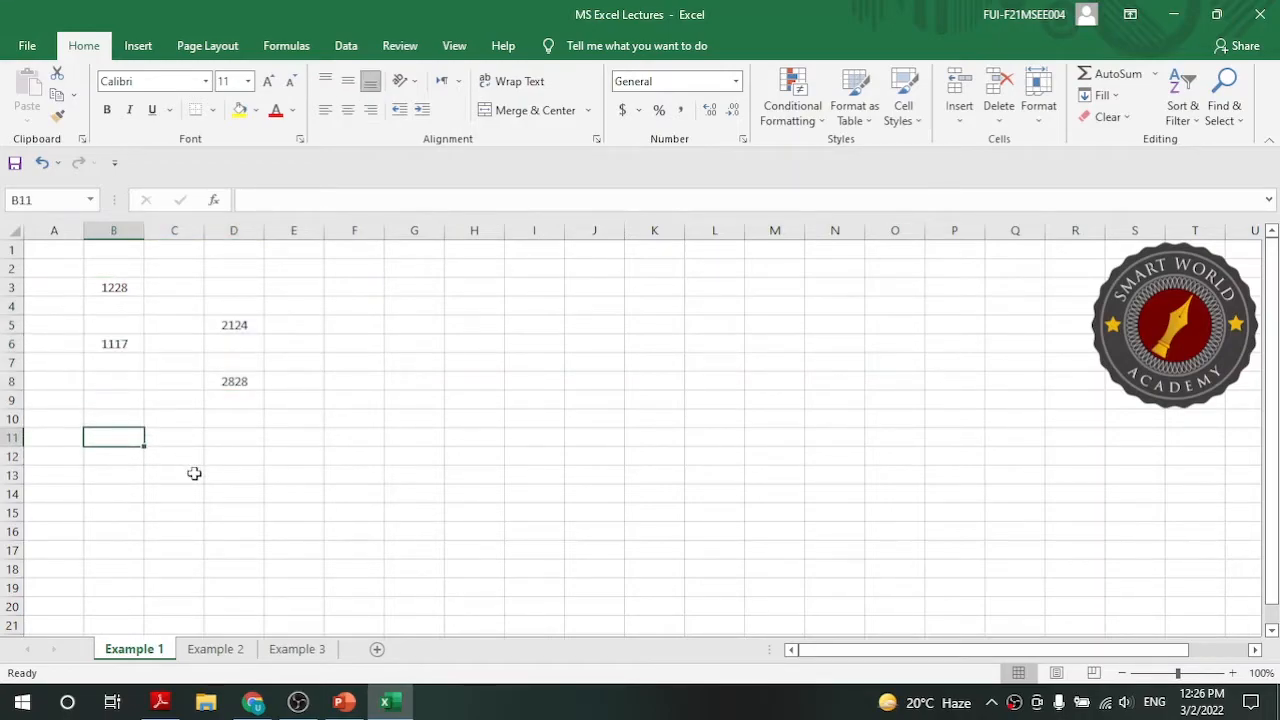
{"action": "type", "text": "="}
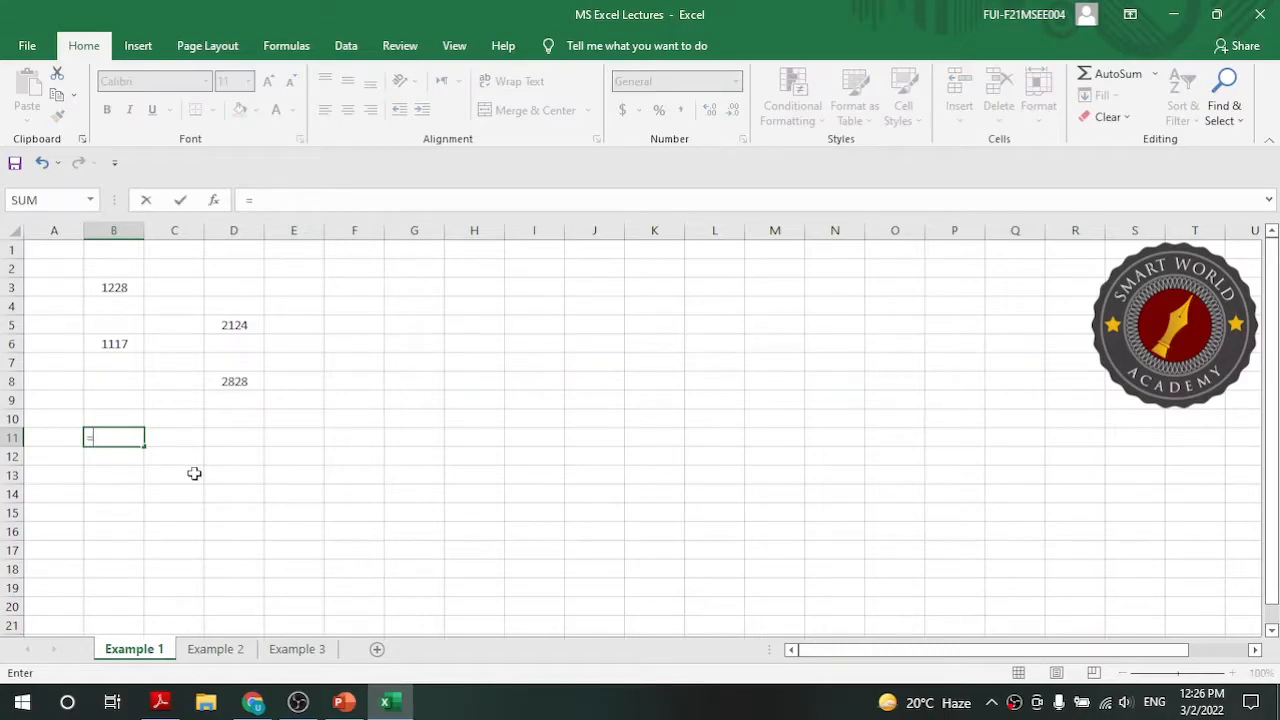
{"action": "type", "text": "SUM"}
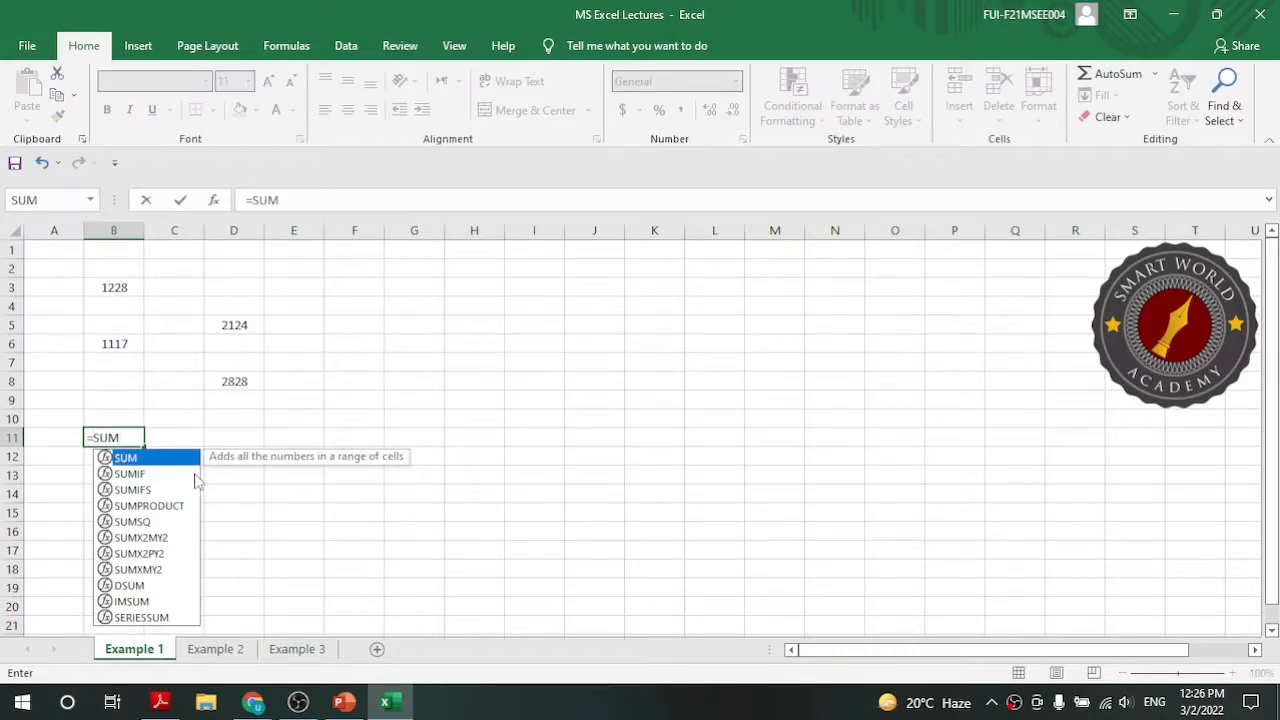
{"action": "type", "text": "("}
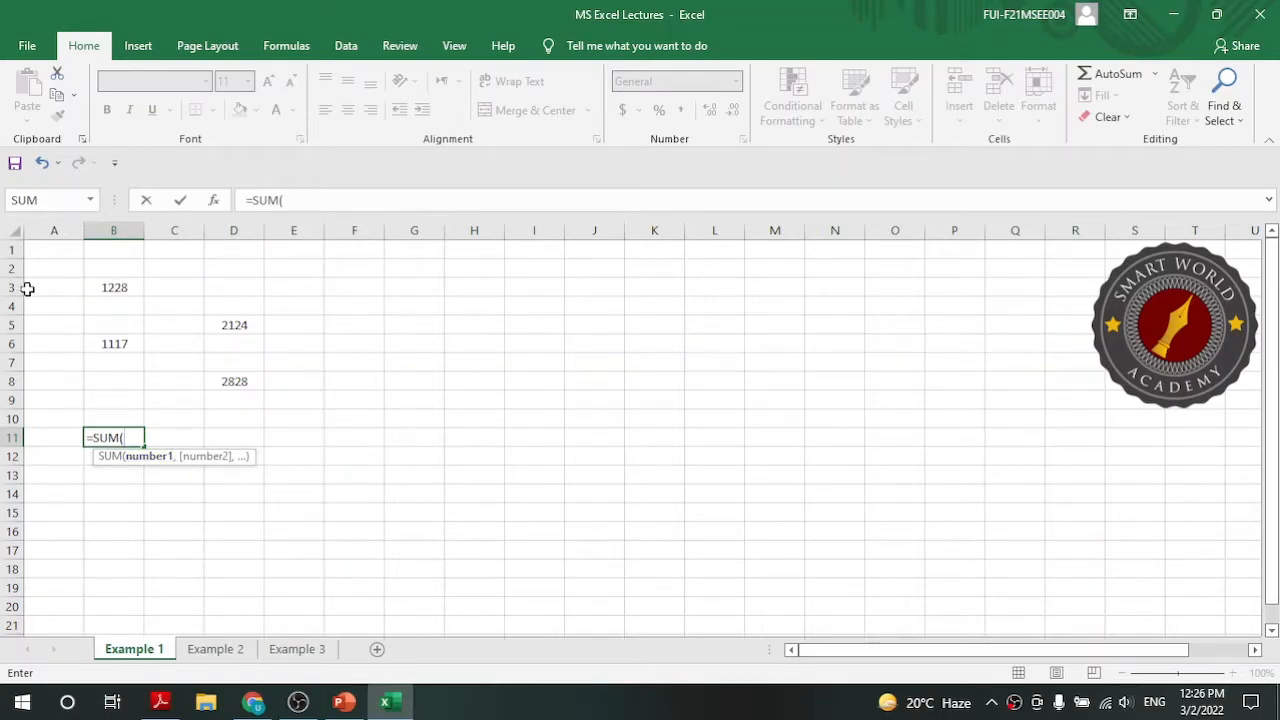
{"action": "left_click", "coordinate": [128, 286]}
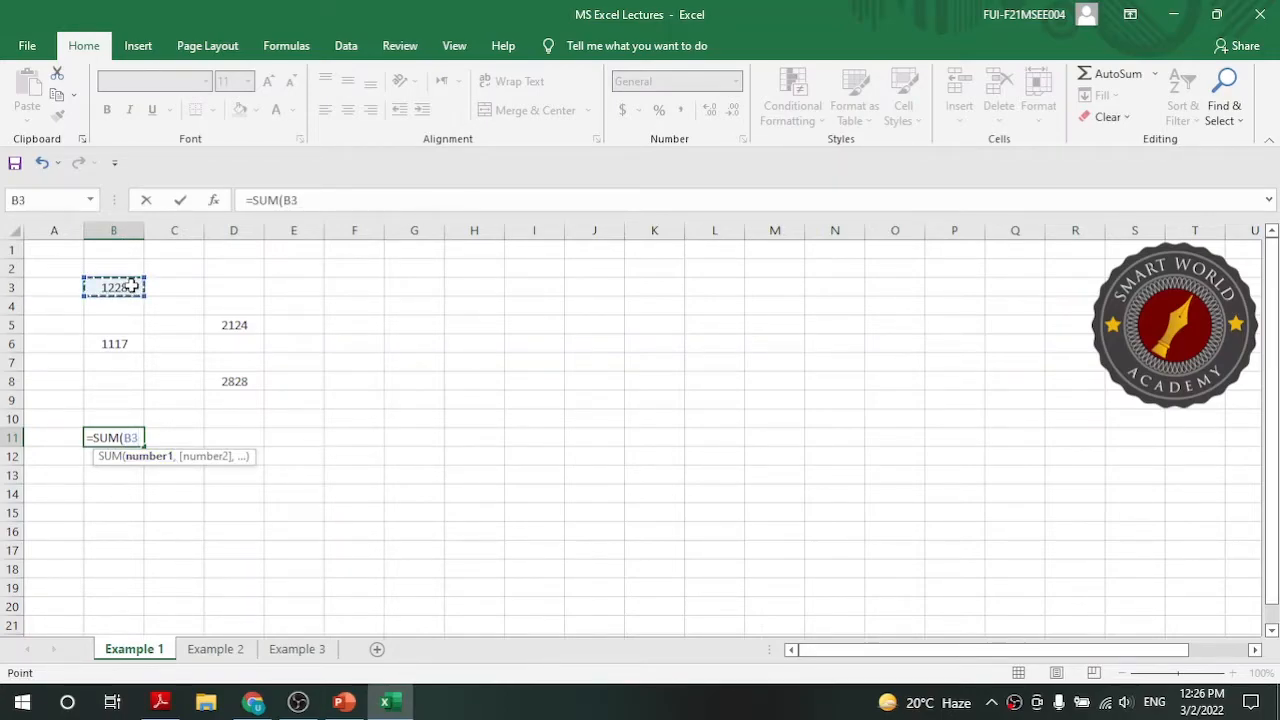
{"action": "type", "text": ","}
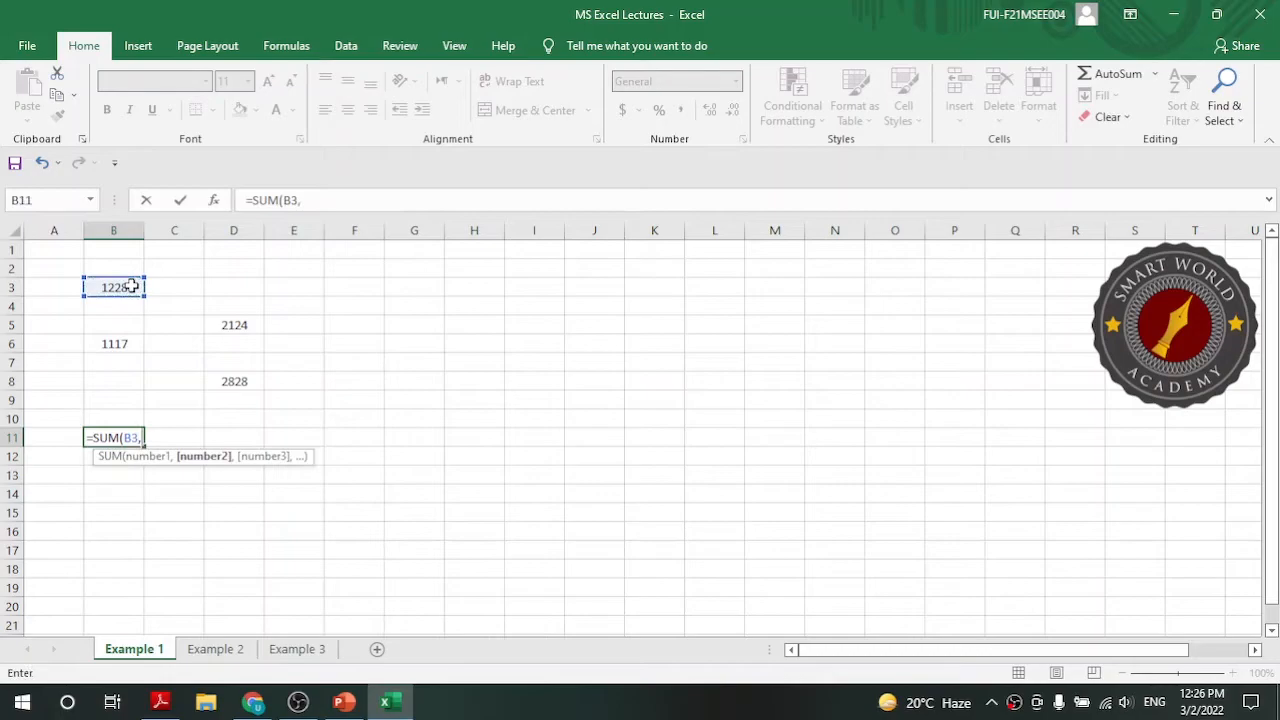
{"action": "left_click", "coordinate": [115, 342]}
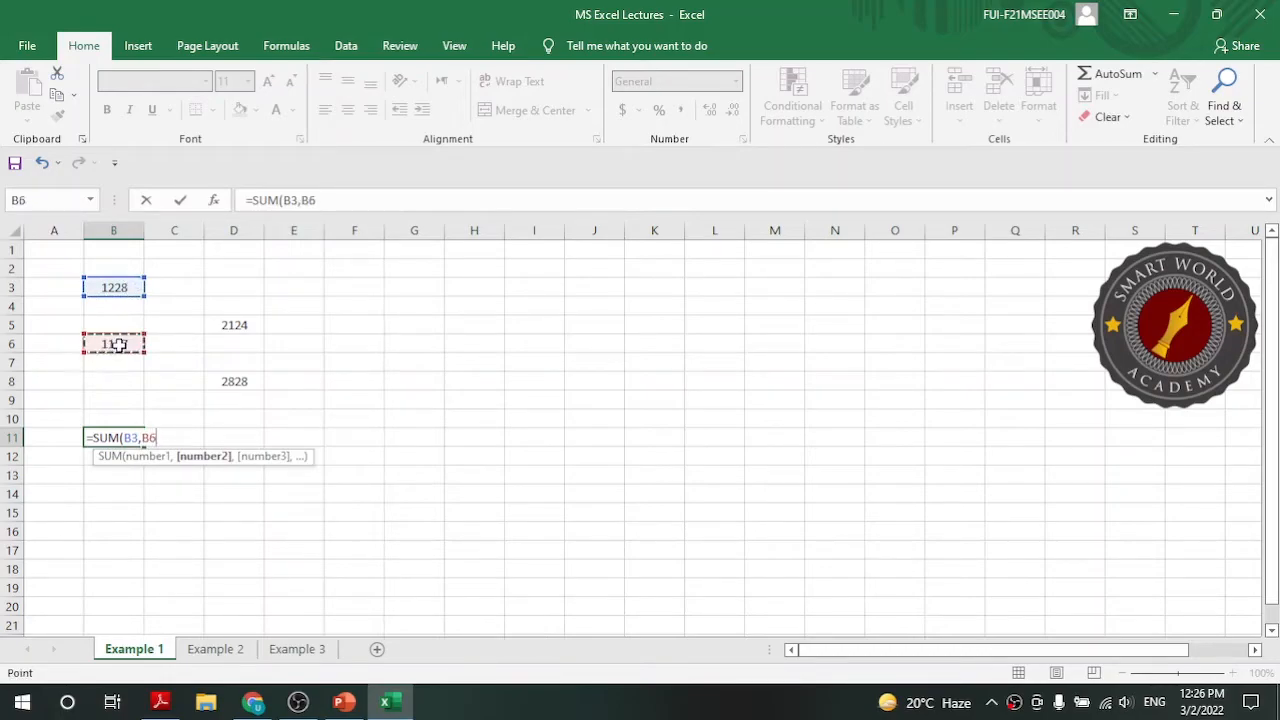
{"action": "type", "text": ","}
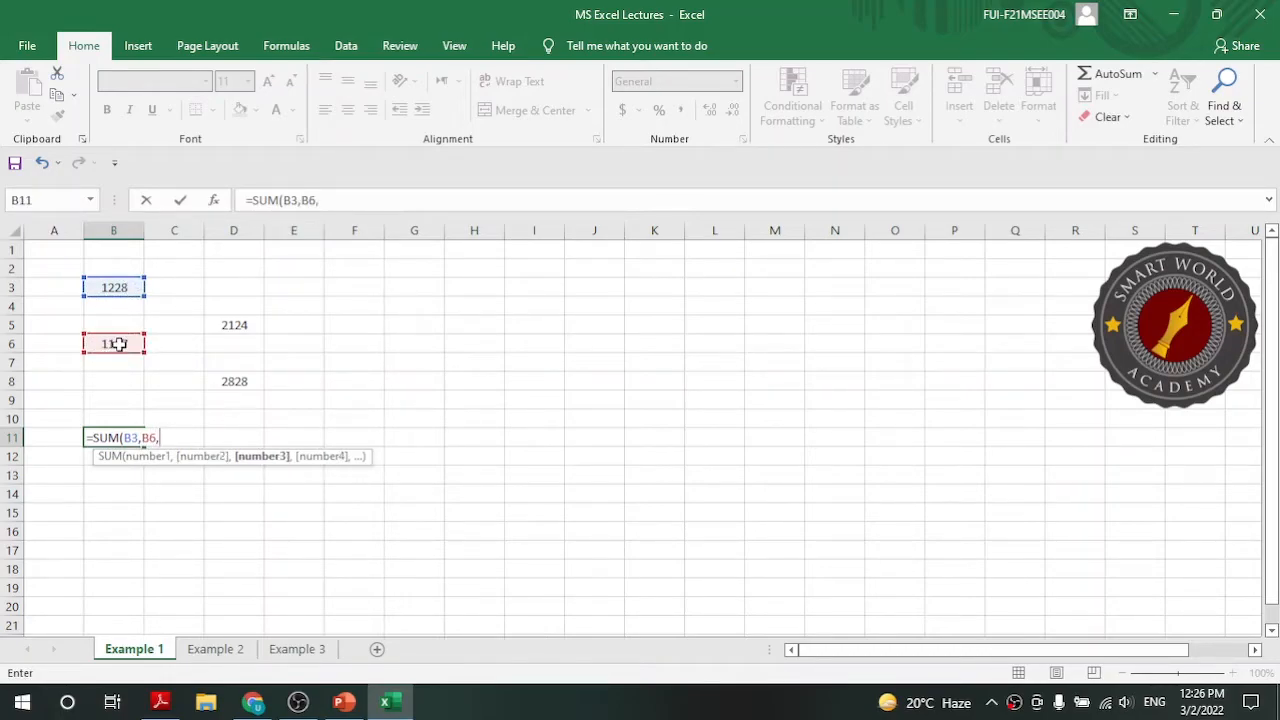
{"action": "left_click", "coordinate": [250, 323]}
{"action": "type", "text": ","}
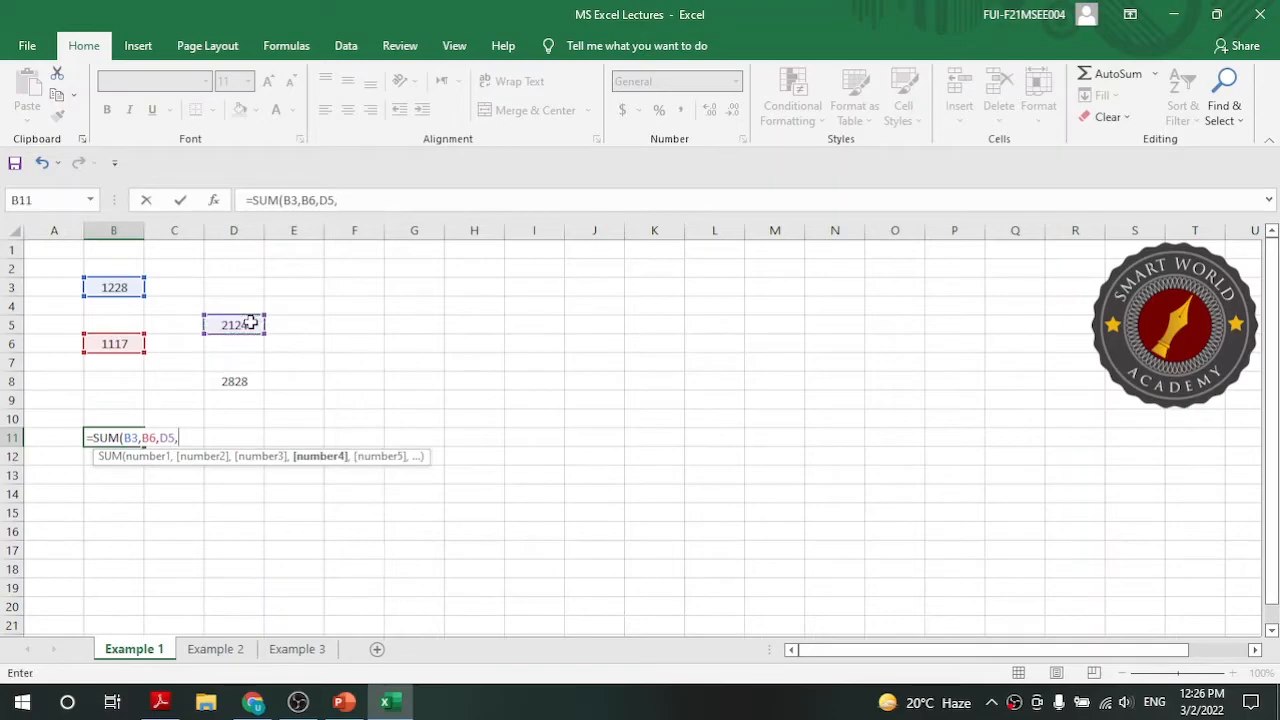
{"action": "left_click", "coordinate": [245, 381]}
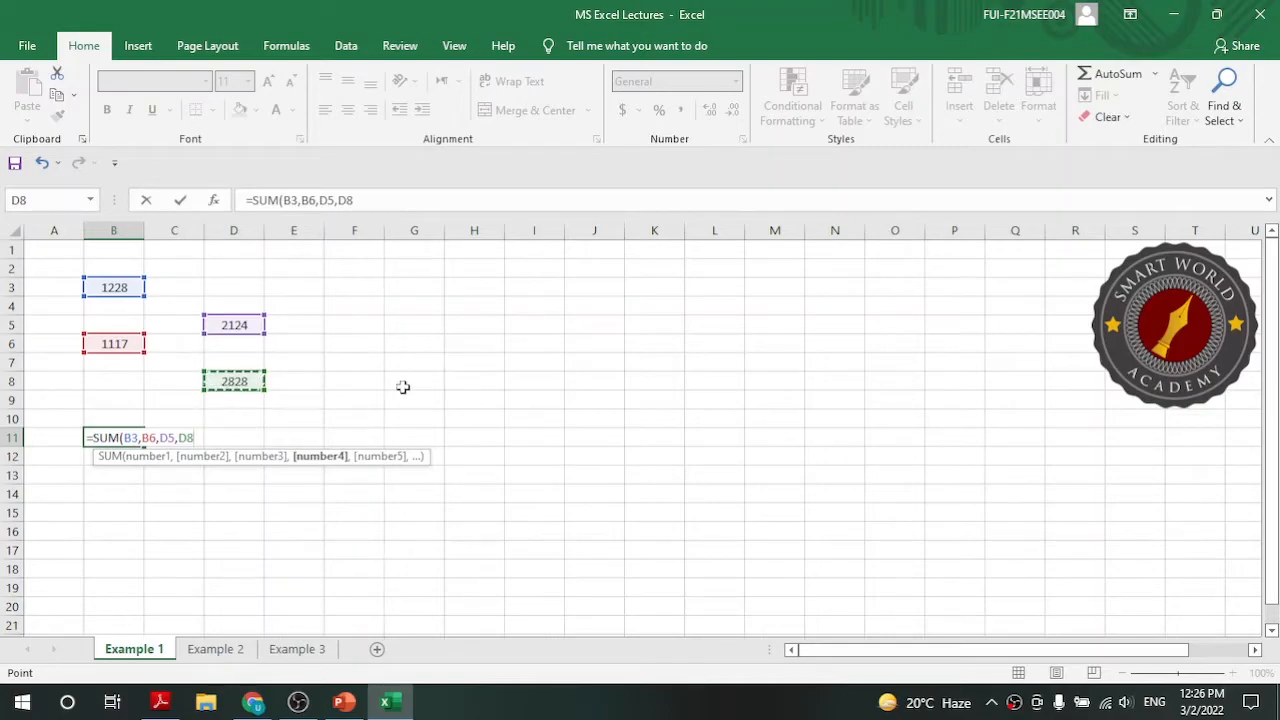
{"action": "key", "text": "ctrl+Return"}
- Check the result in cell B11 against the values in the range B3:D8
{"action": "left_click", "coordinate": [109, 470]}
{"action": "left_click", "coordinate": [114, 440]}
{"action": "left_click_drag", "start_coordinate": [114, 287], "coordinate": [250, 388]}
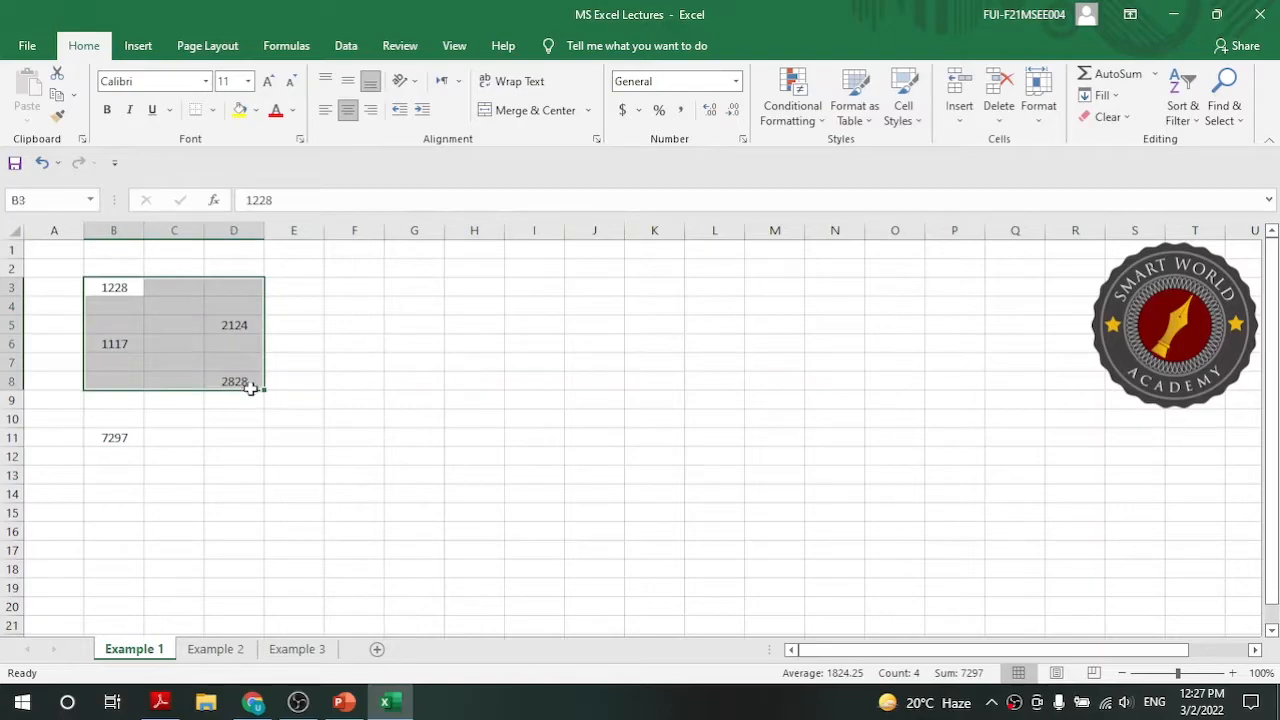
{"action": "left_click", "coordinate": [237, 497]}
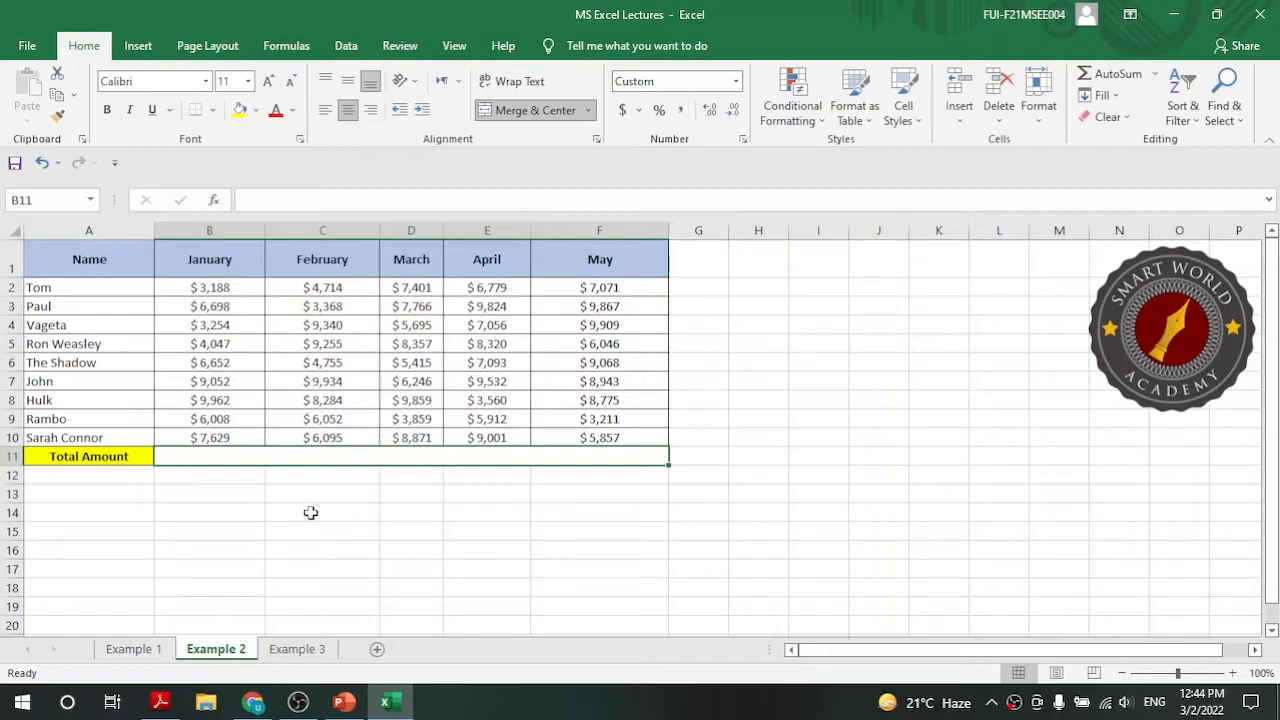
- Review the names, month headers, amounts and Total Amount row of the table on the Example 2 sheet
{"action": "left_click_drag", "start_coordinate": [106, 287], "coordinate": [112, 437]}
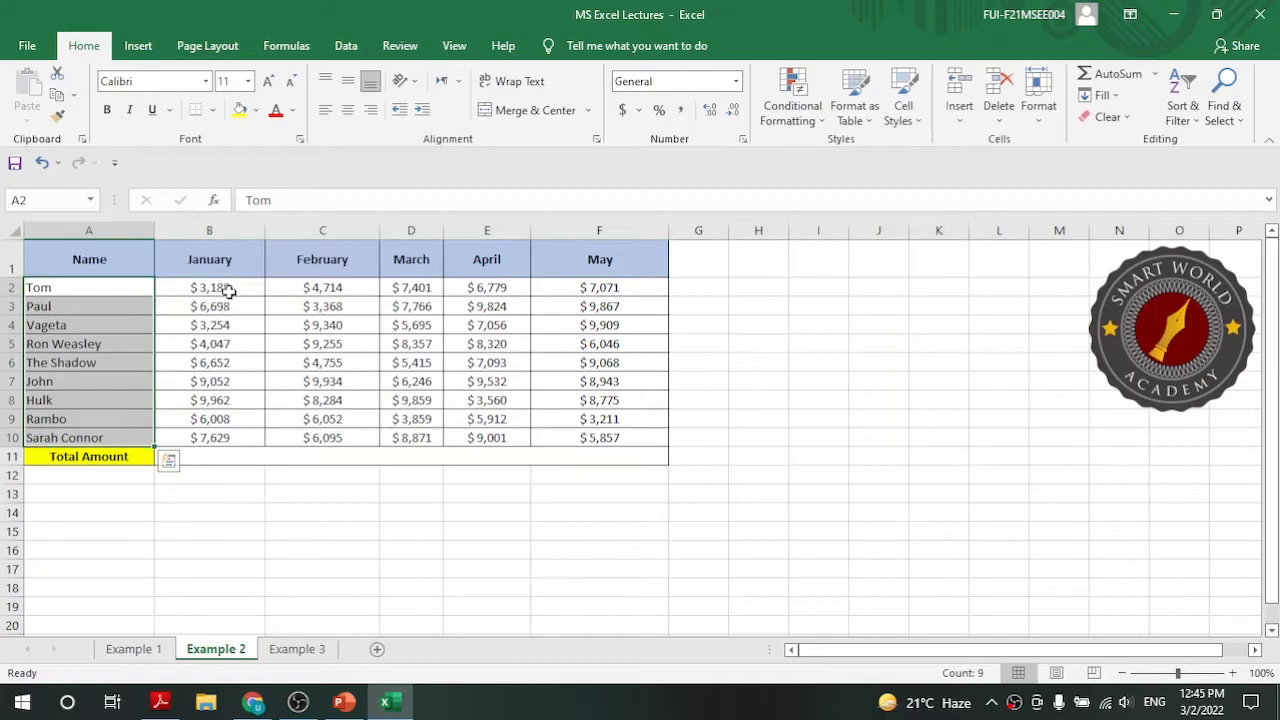
{"action": "left_click", "coordinate": [645, 267]}
{"action": "left_click", "coordinate": [370, 546]}
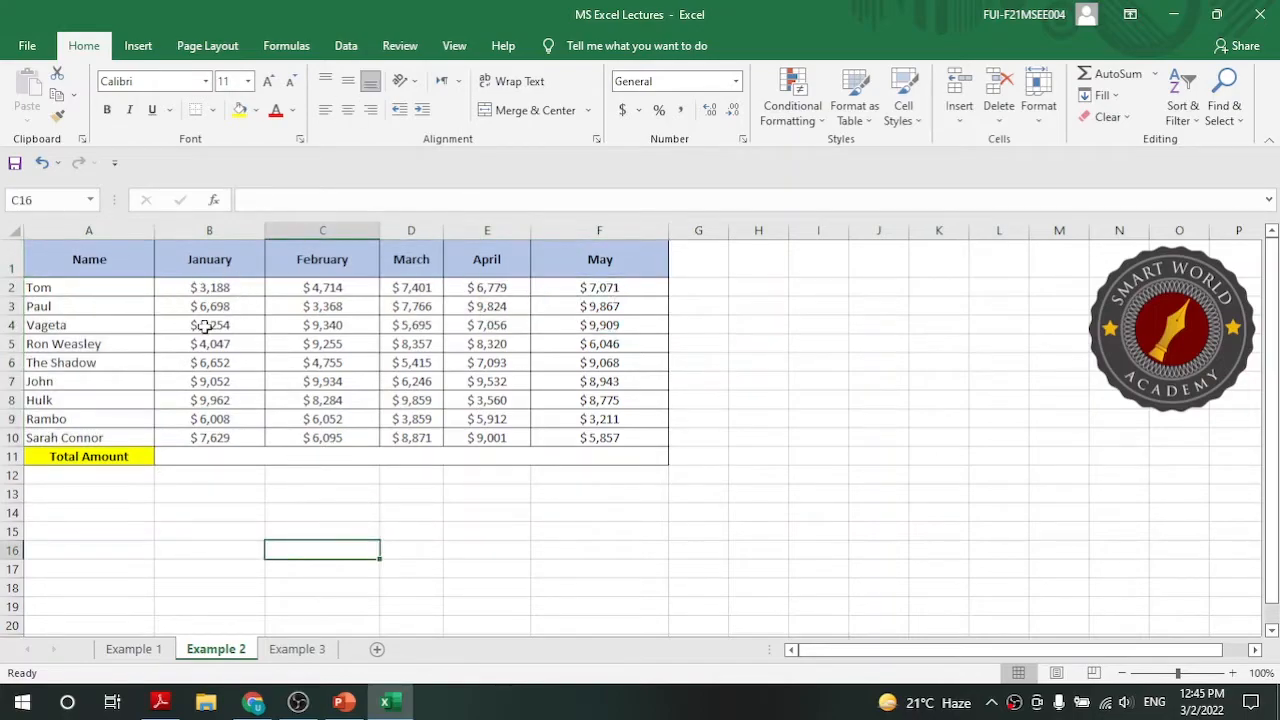
{"action": "left_click", "coordinate": [218, 463]}
{"action": "left_click_drag", "start_coordinate": [229, 287], "coordinate": [590, 438]}
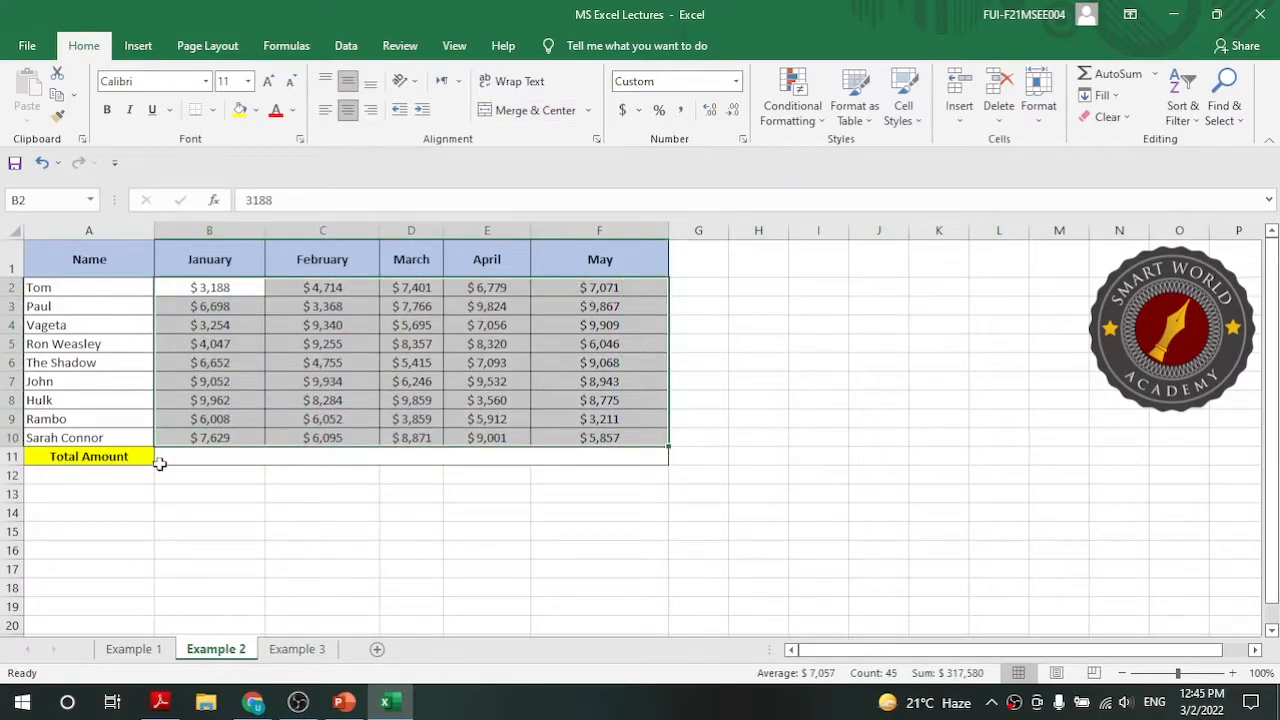
{"action": "left_click", "coordinate": [370, 459]}
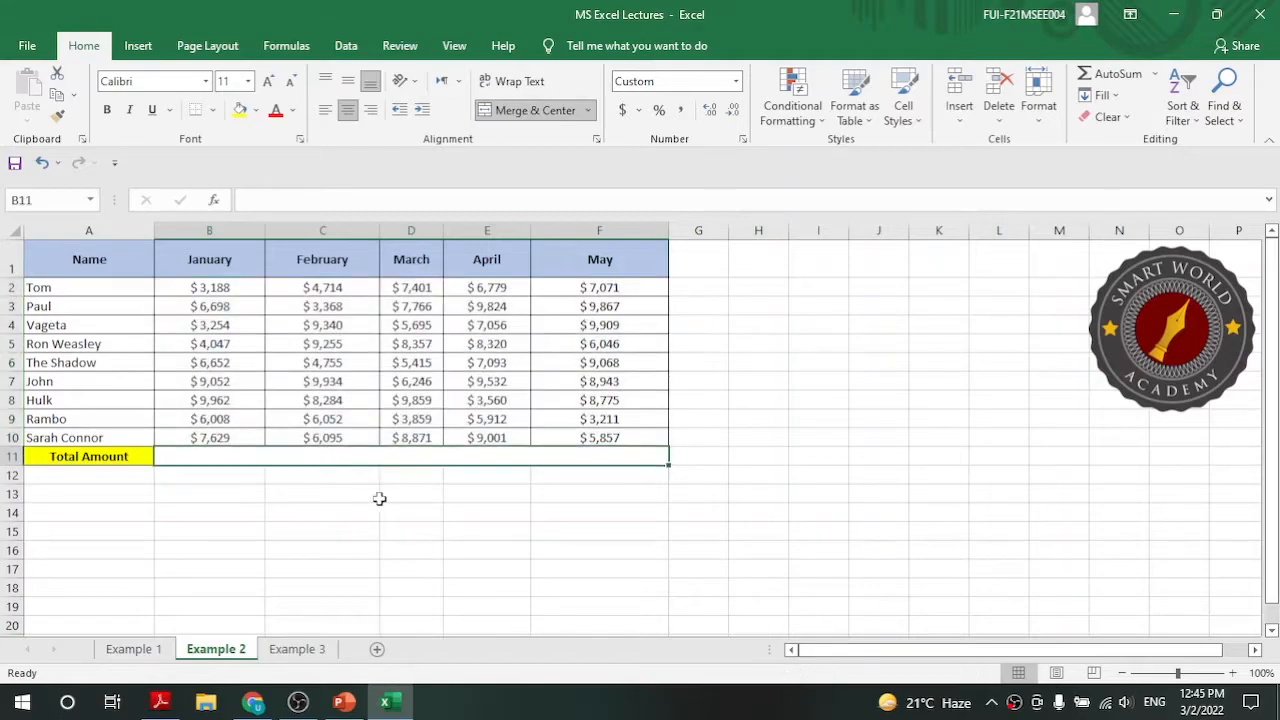
{"action": "left_click_drag", "start_coordinate": [217, 257], "coordinate": [554, 280]}
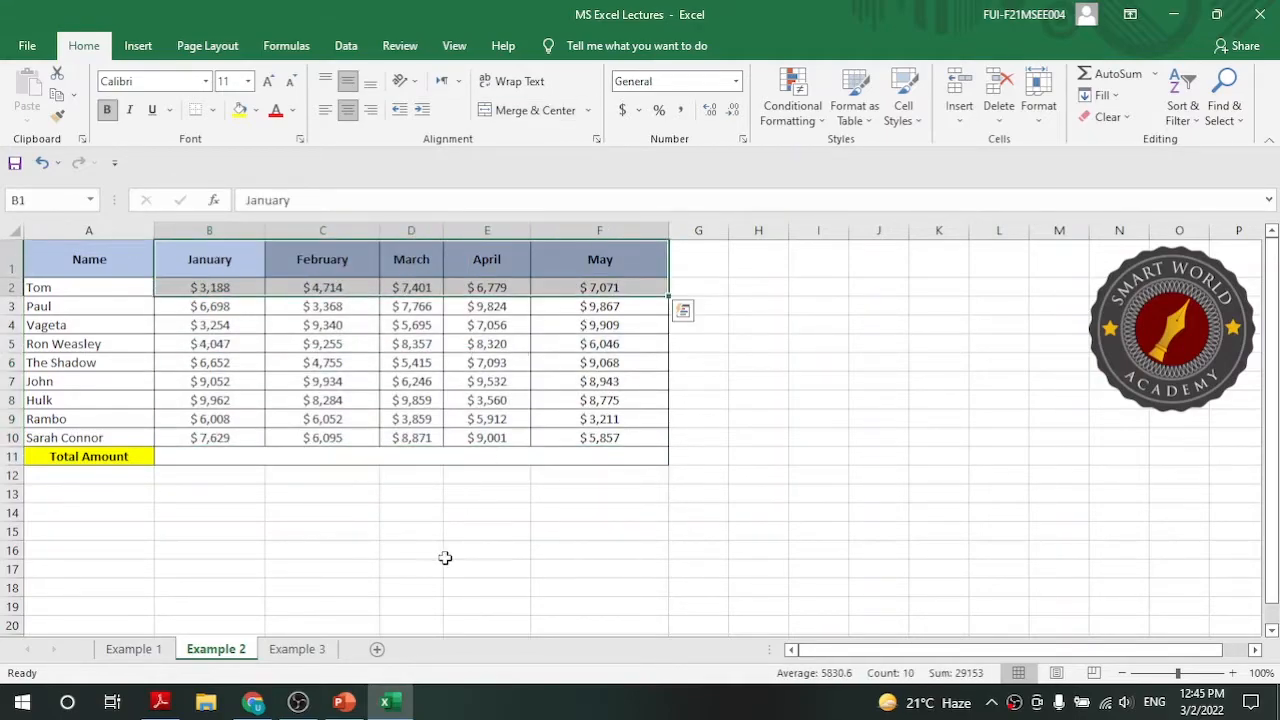
{"action": "left_click", "coordinate": [411, 606]}
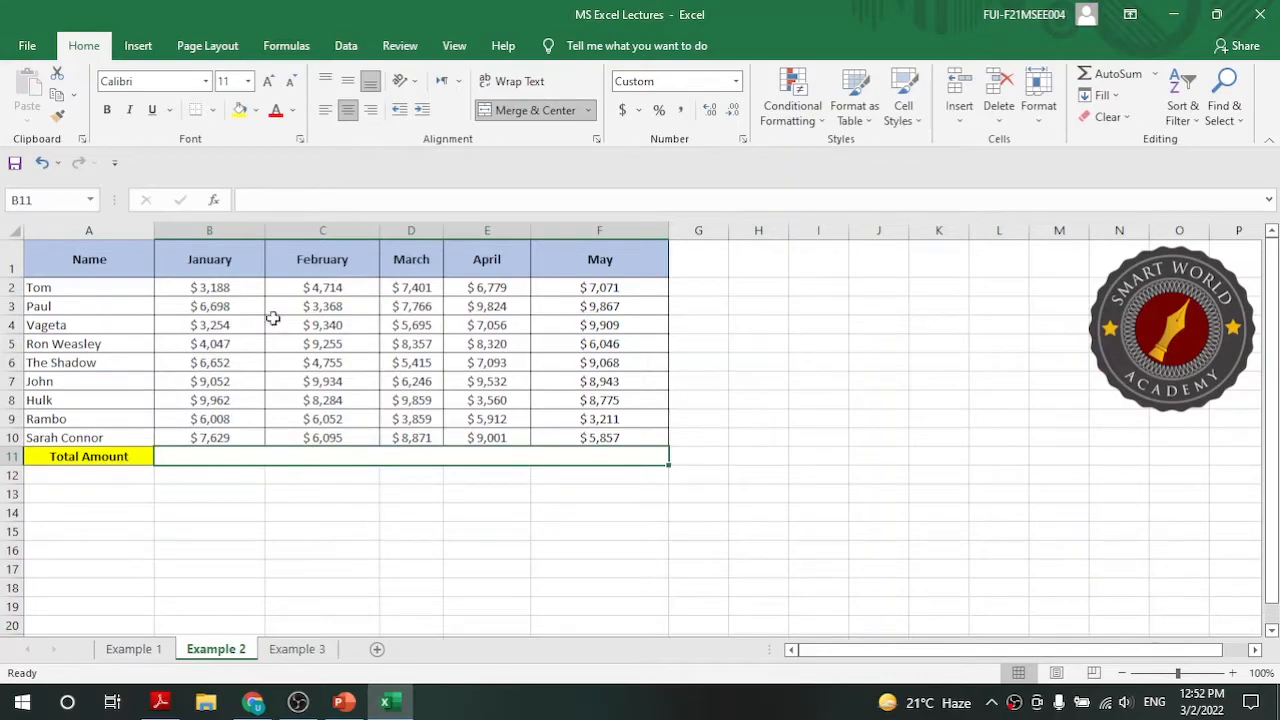
- Examine the amounts range B2:F10 and the cell references of its first and last cells
{"action": "left_click_drag", "start_coordinate": [222, 290], "coordinate": [588, 437]}
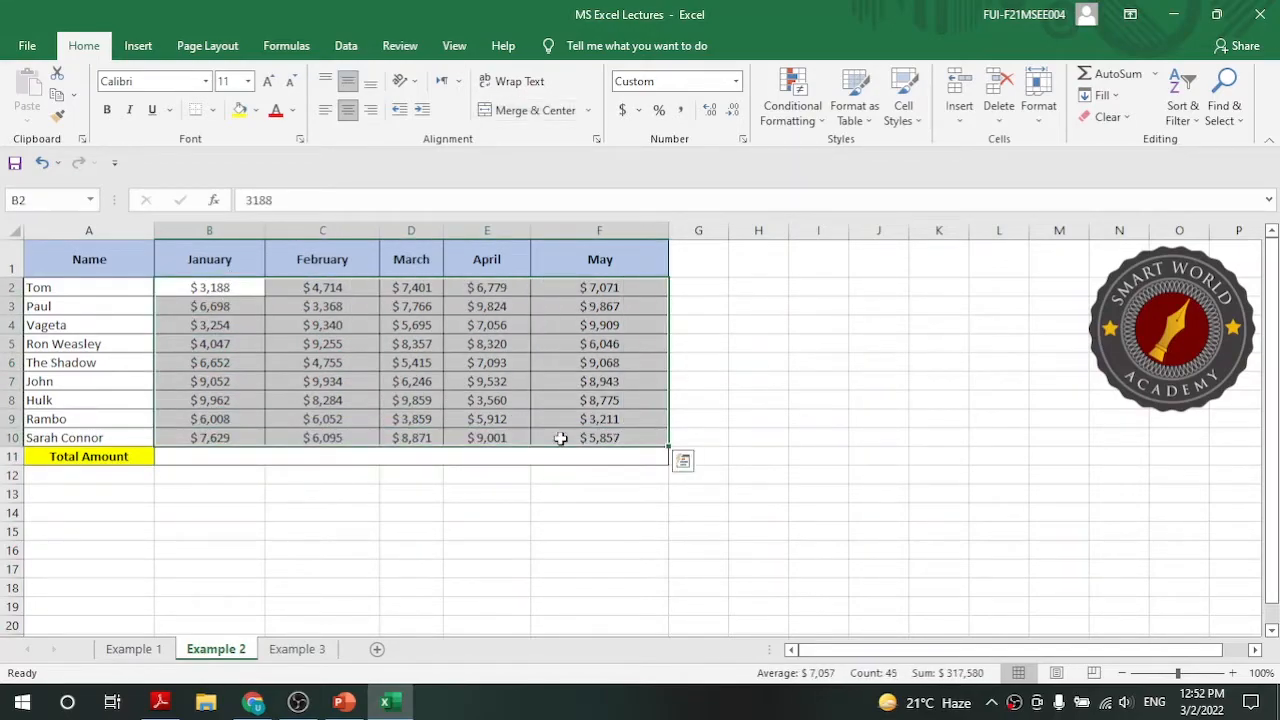
{"action": "left_click", "coordinate": [240, 288]}
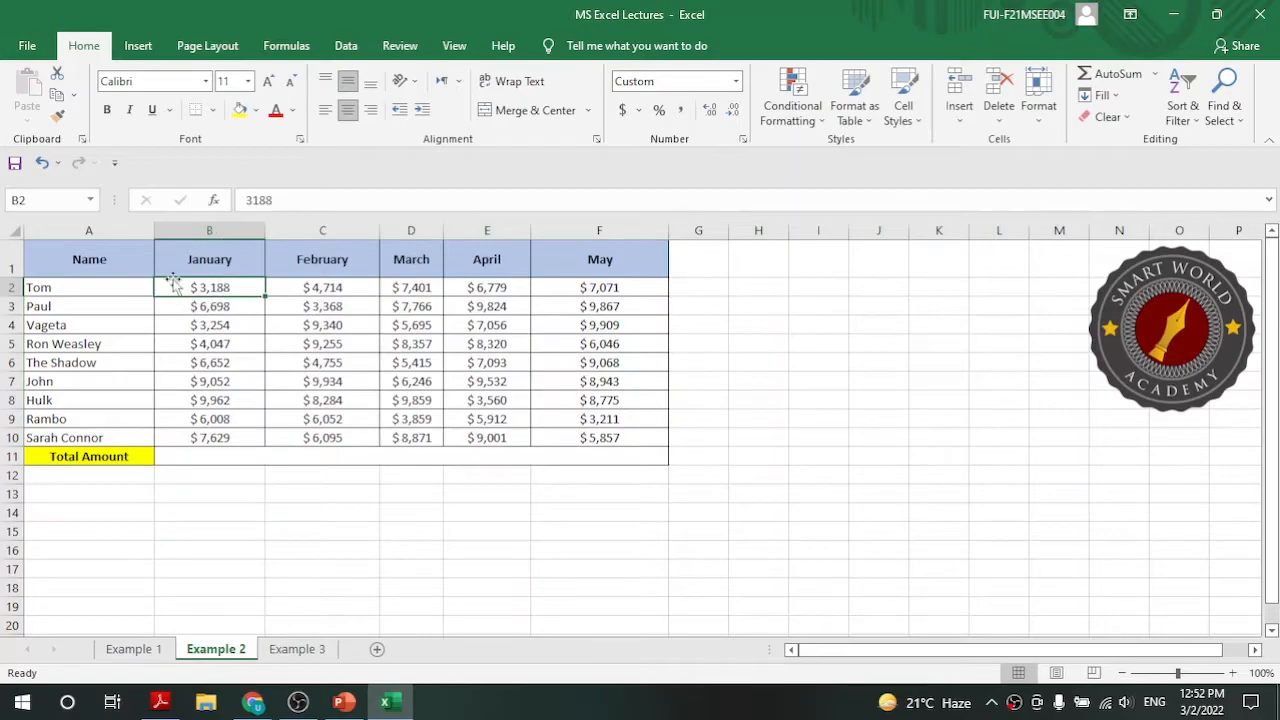
{"action": "left_click", "coordinate": [21, 201]}
{"action": "left_click", "coordinate": [642, 441]}
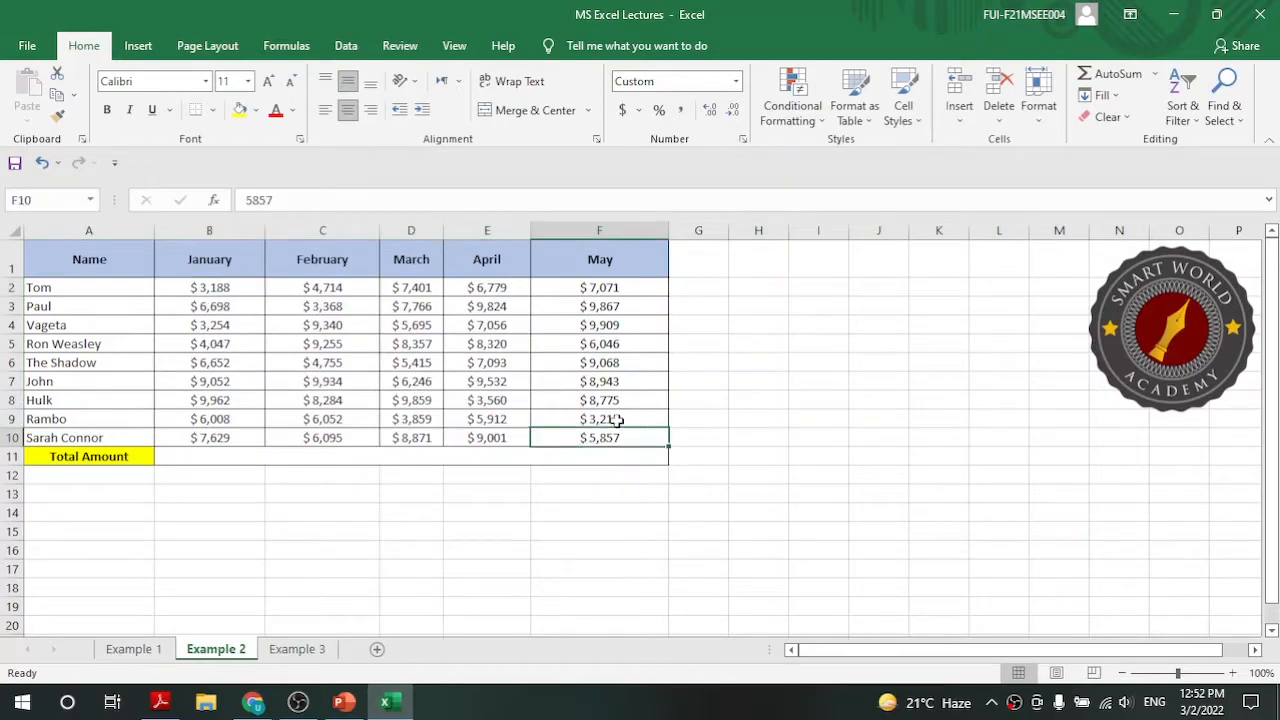
{"action": "left_click", "coordinate": [22, 200]}
{"action": "left_click", "coordinate": [615, 497]}
{"action": "left_click", "coordinate": [622, 436]}
{"action": "left_click_drag", "start_coordinate": [231, 281], "coordinate": [590, 440]}
- Enter =SUM(B2:F10) in the merged Total Amount cell B11 to add all monthly amounts
{"action": "left_click", "coordinate": [297, 453]}
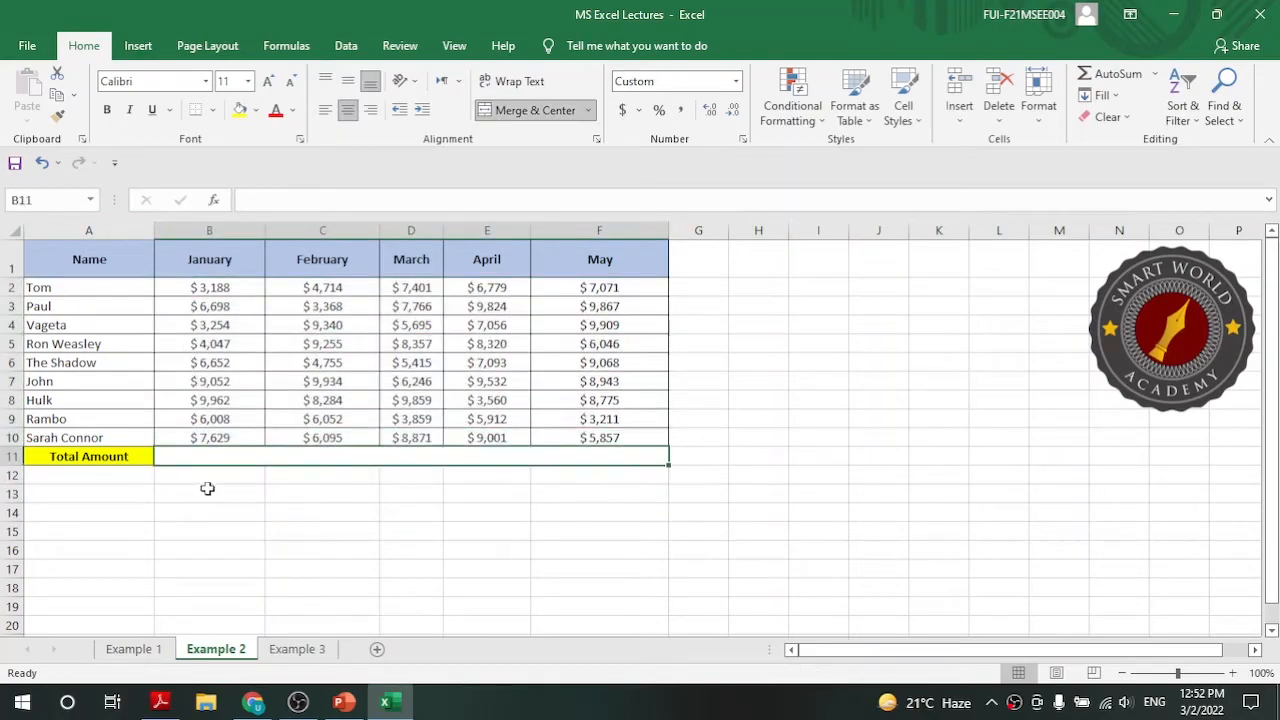
{"action": "type", "text": "="}
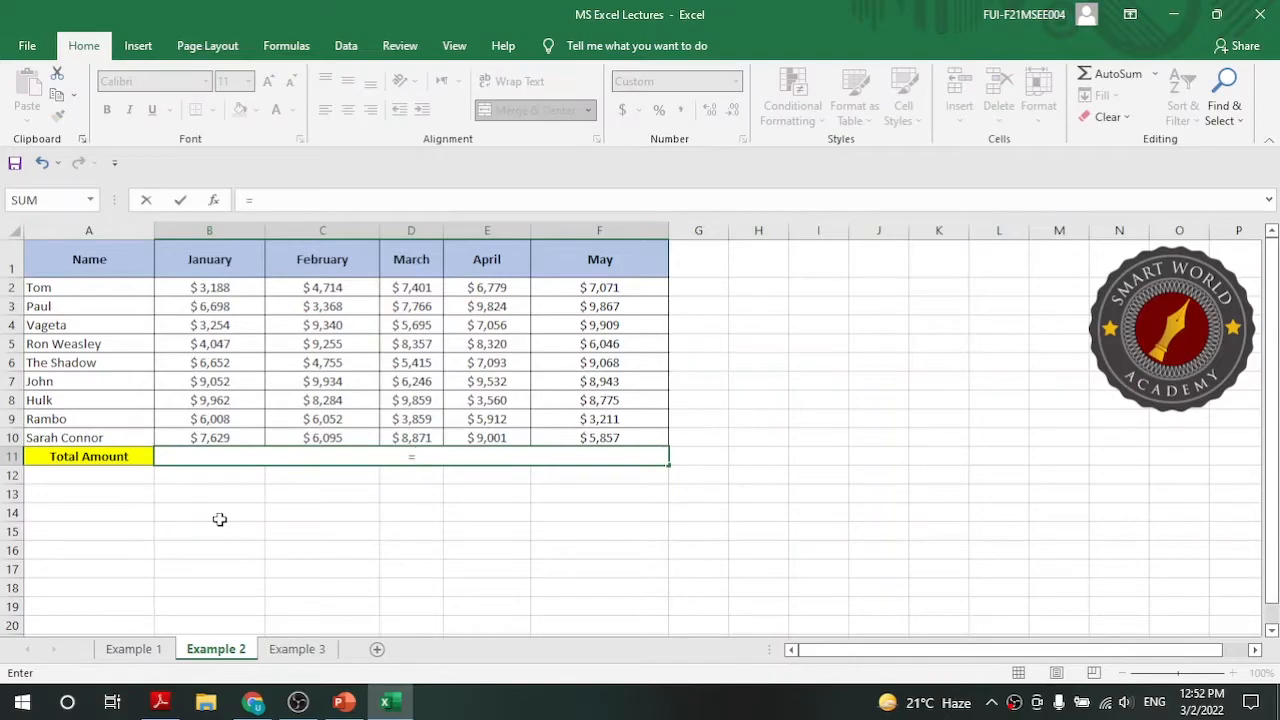
{"action": "type", "text": "SUM"}
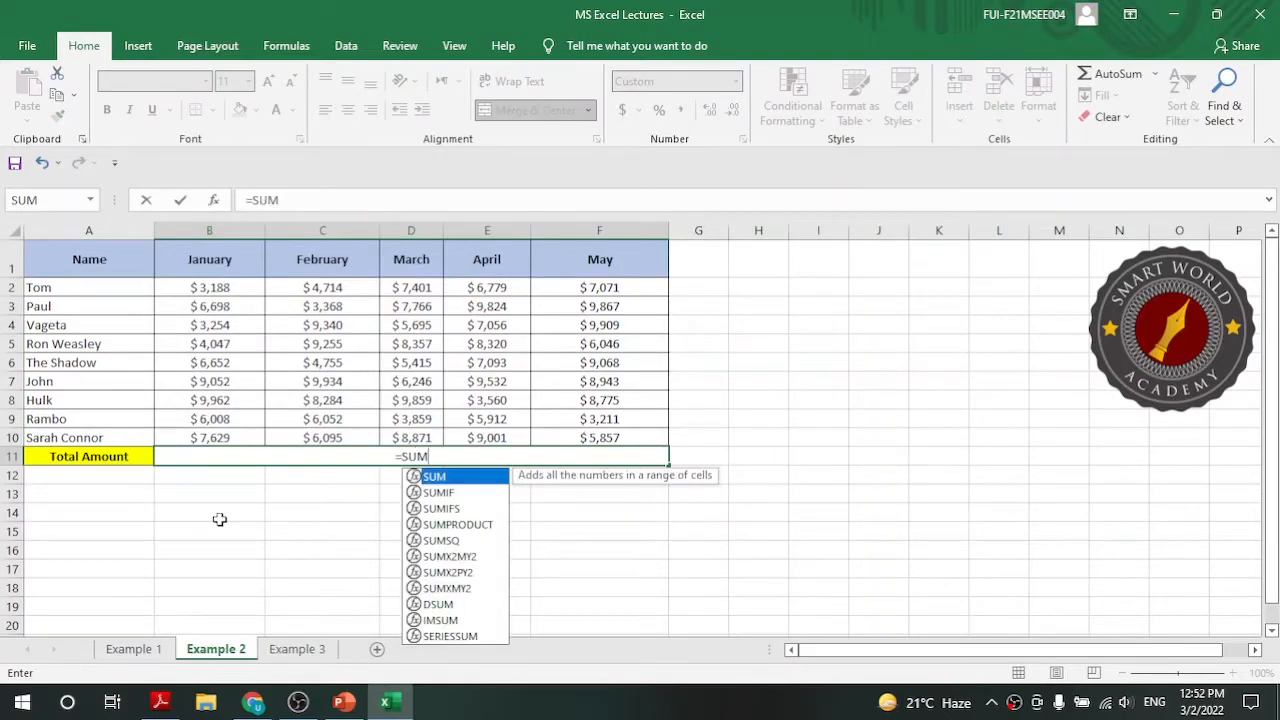
{"action": "type", "text": "("}
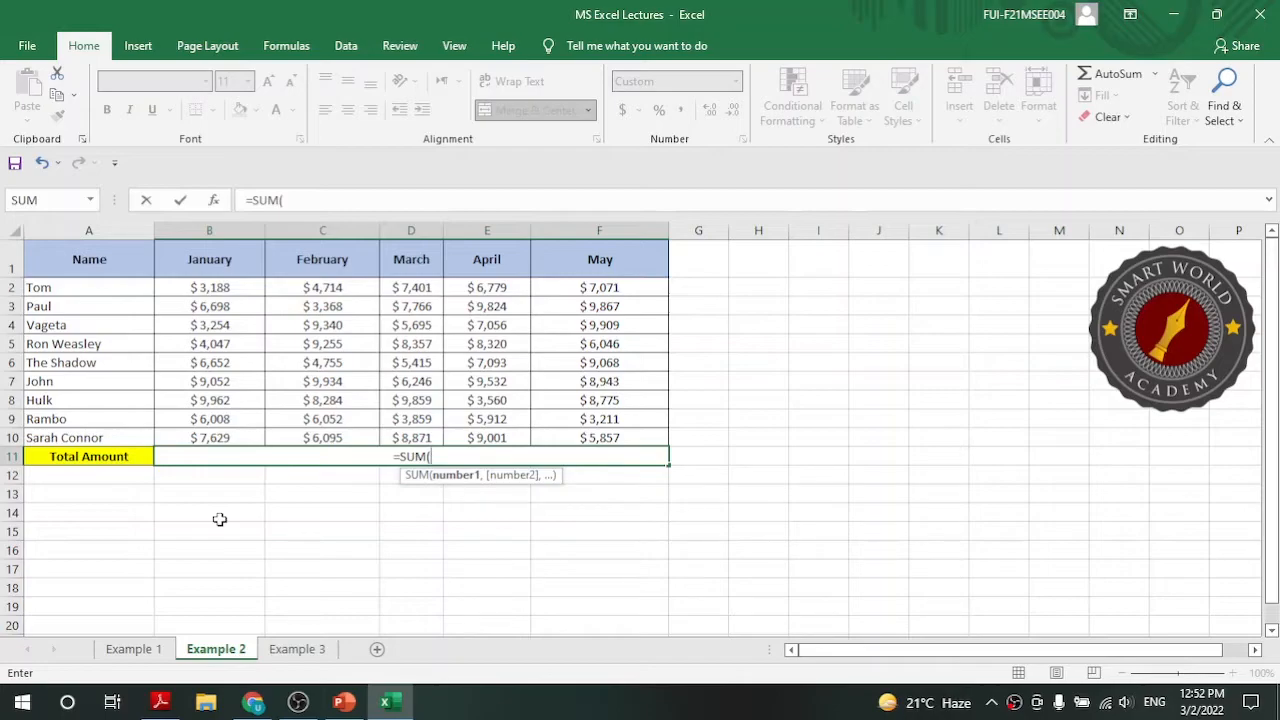
{"action": "type", "text": "B2"}
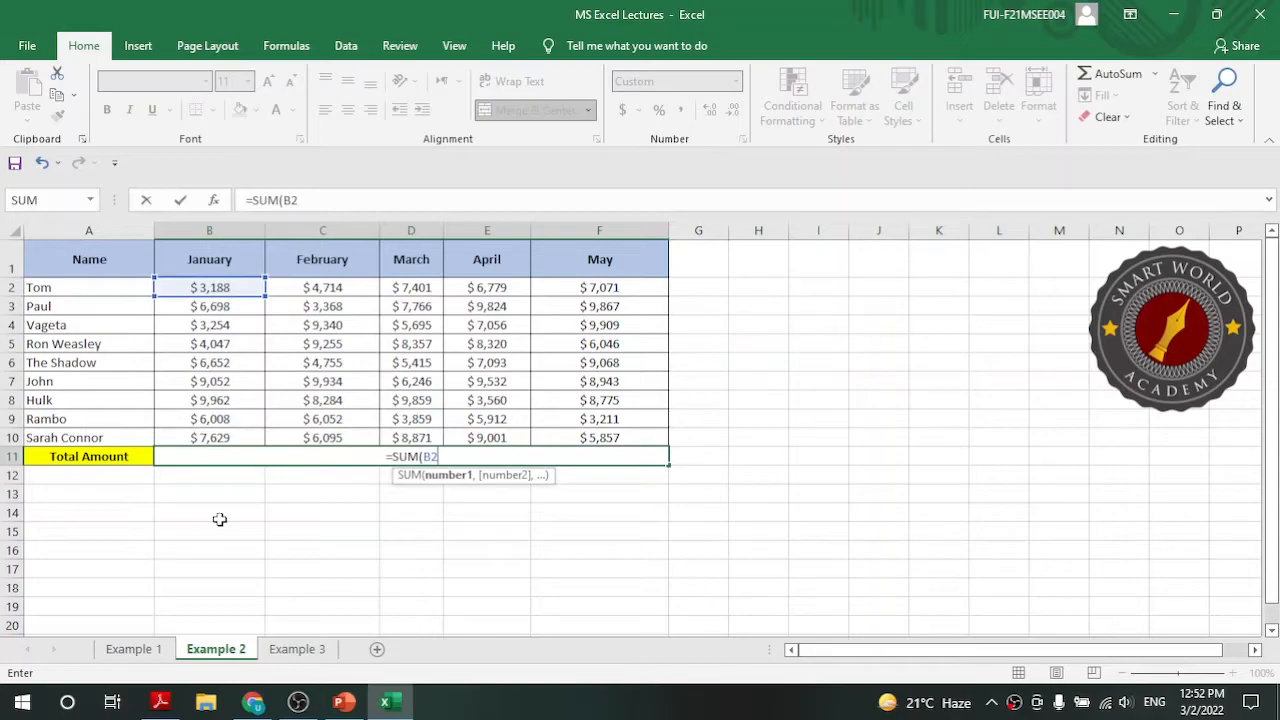
{"action": "type", "text": ":"}
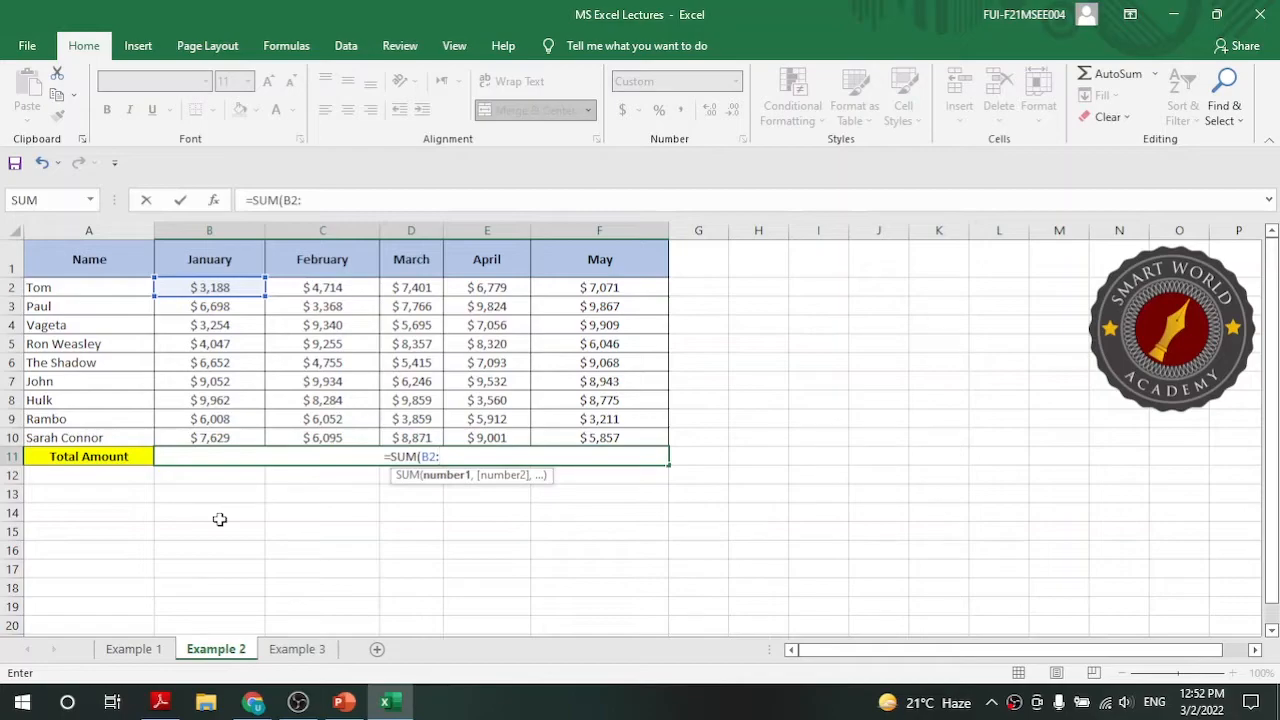
{"action": "type", "text": "F10"}
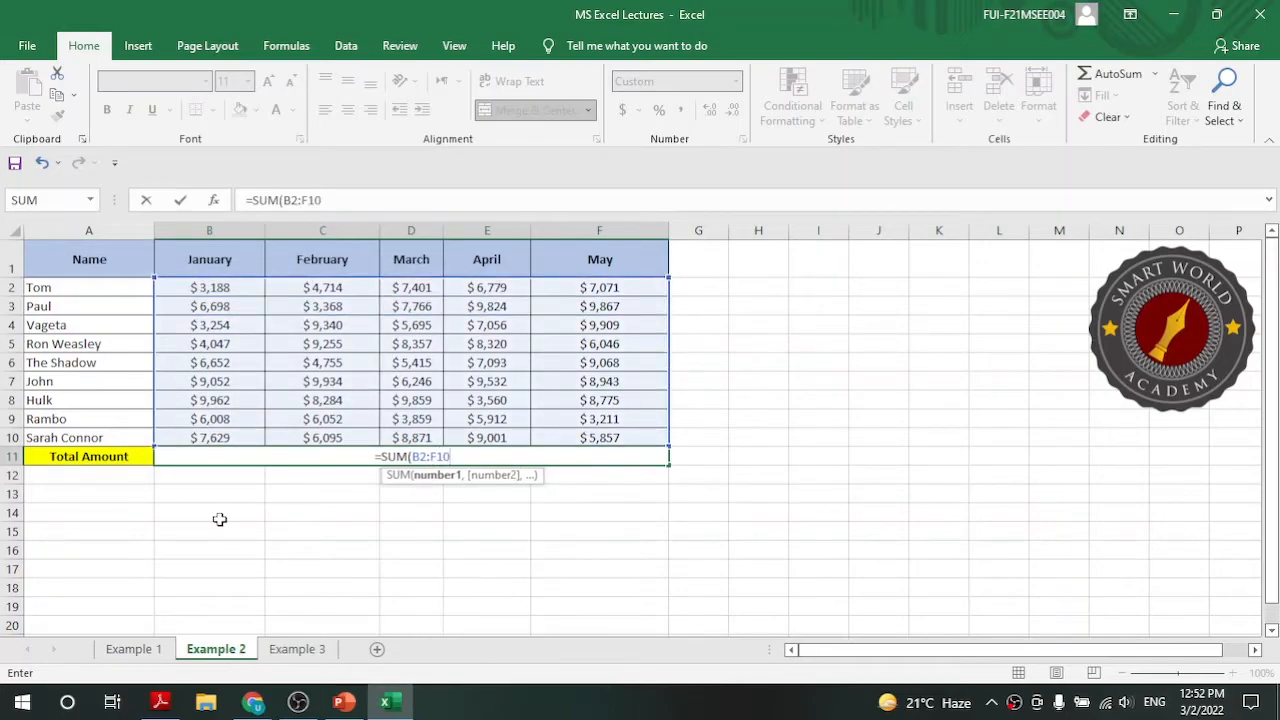
{"action": "type", "text": ")"}
{"action": "key", "text": "Return"}
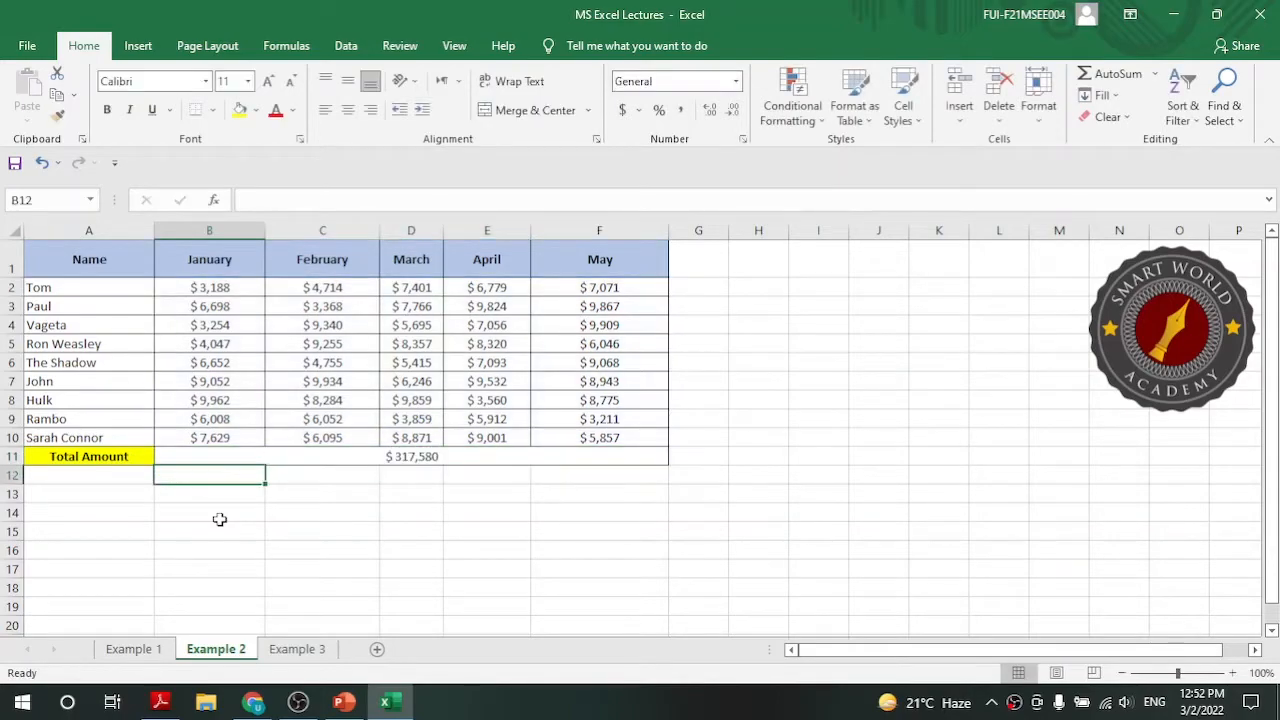
- Examine the Total Amount formula in merged cell B11: its equals sign, the SUM function name and the B2:F10 references
{"action": "left_click", "coordinate": [370, 514]}
{"action": "left_click", "coordinate": [377, 456]}
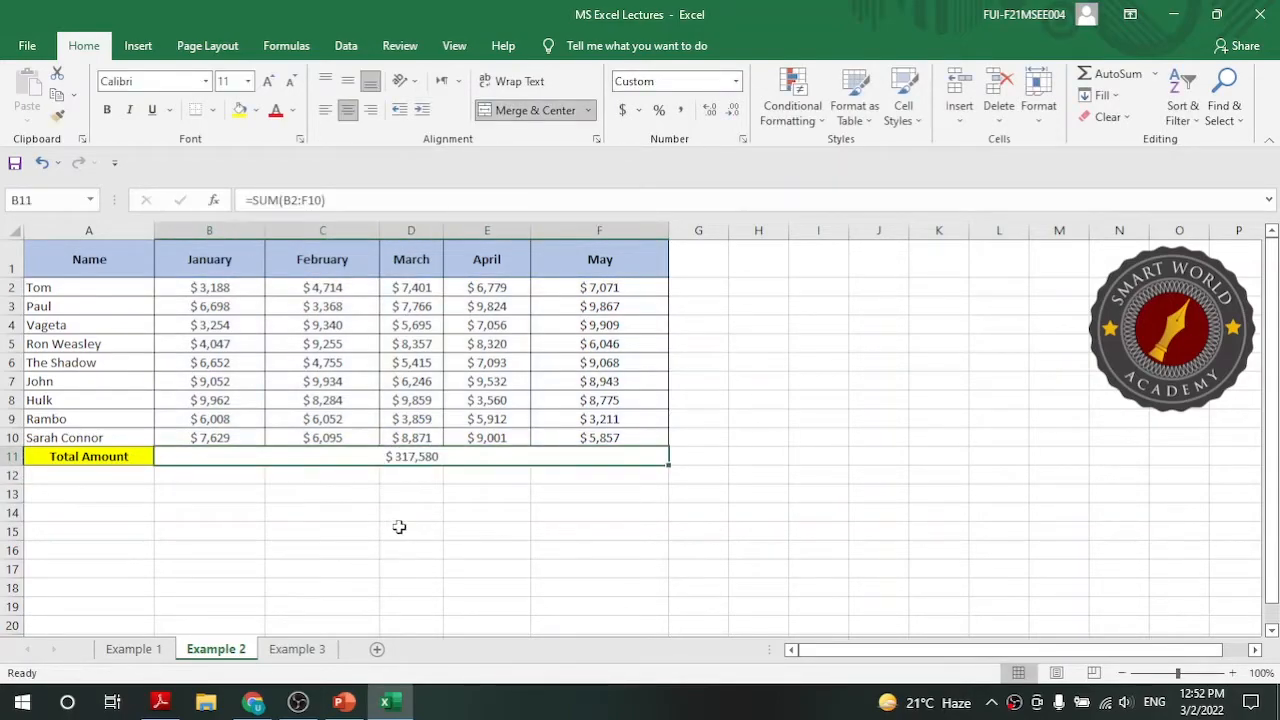
{"action": "left_click", "coordinate": [287, 556]}
{"action": "left_click", "coordinate": [200, 456]}
{"action": "left_click", "coordinate": [252, 200]}
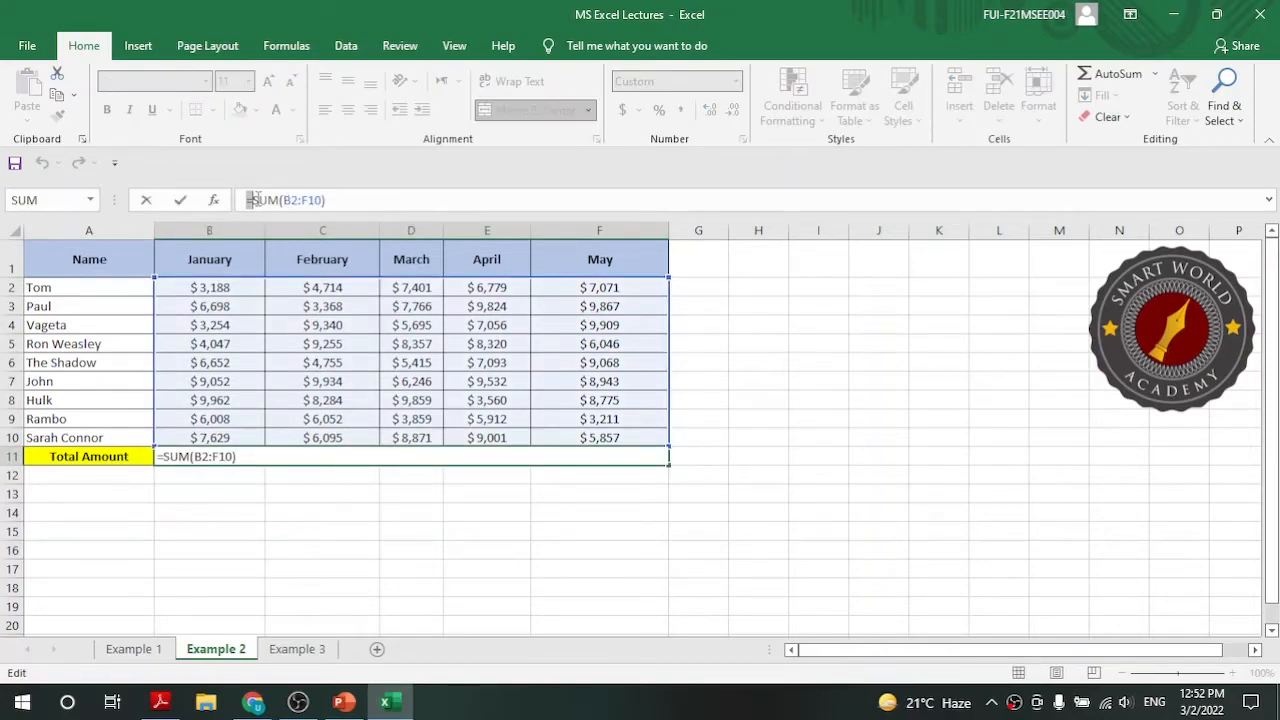
{"action": "left_click", "coordinate": [256, 200]}
{"action": "left_click_drag", "start_coordinate": [246, 198], "coordinate": [254, 200]}
{"action": "left_click", "coordinate": [257, 200]}
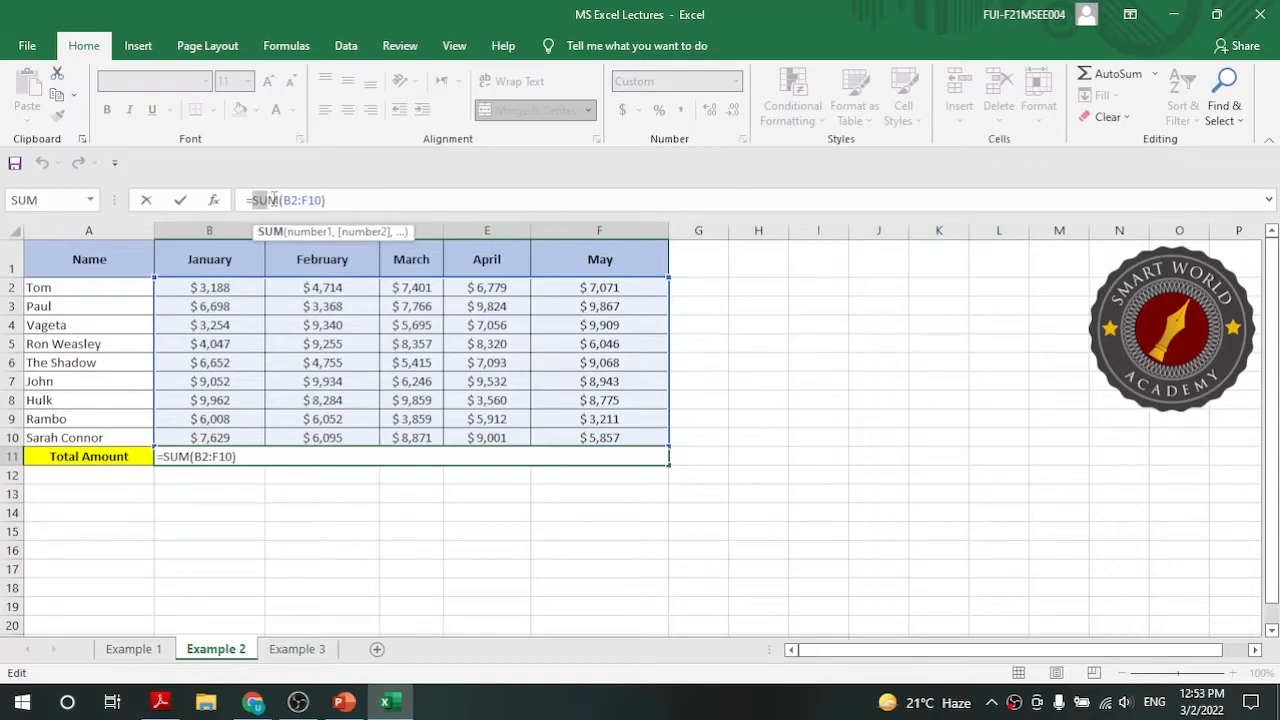
{"action": "left_click", "coordinate": [330, 200]}
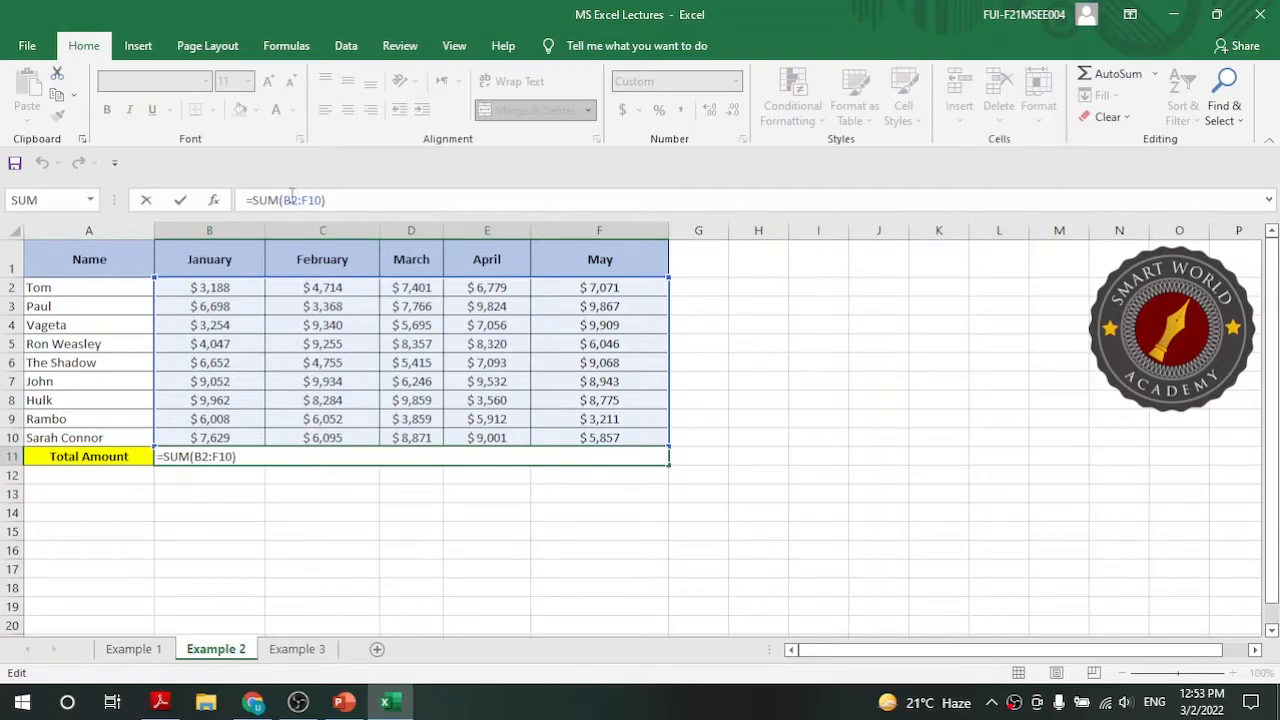
{"action": "left_click_drag", "start_coordinate": [283, 200], "coordinate": [296, 201]}
{"action": "left_click", "coordinate": [310, 200]}
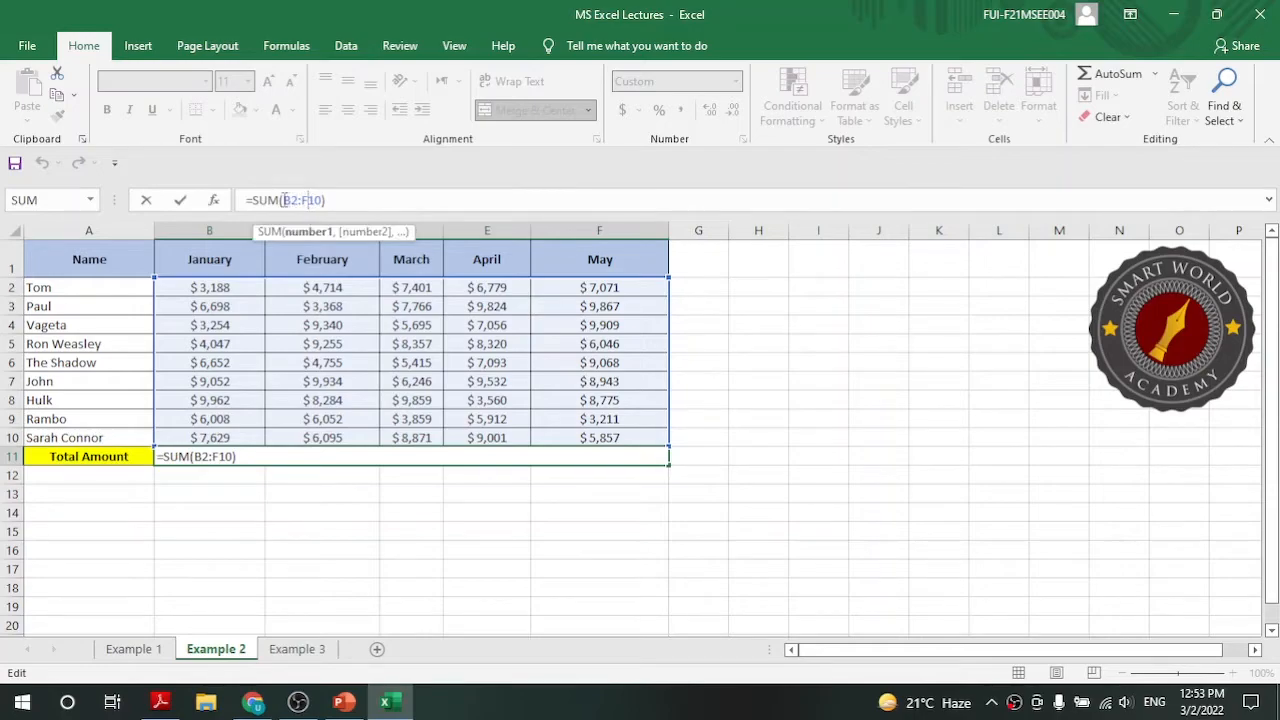
{"action": "left_click", "coordinate": [306, 200]}
{"action": "key", "text": "Escape"}
- Copy the SUM(B2:F10) text from the total's formula and reuse it after an equals sign in cell B14, editing it with a comma
{"action": "left_click_drag", "start_coordinate": [343, 203], "coordinate": [253, 203]}
{"action": "key", "text": "ctrl+c"}
{"action": "left_click", "coordinate": [272, 530]}
{"action": "key", "text": "Escape"}
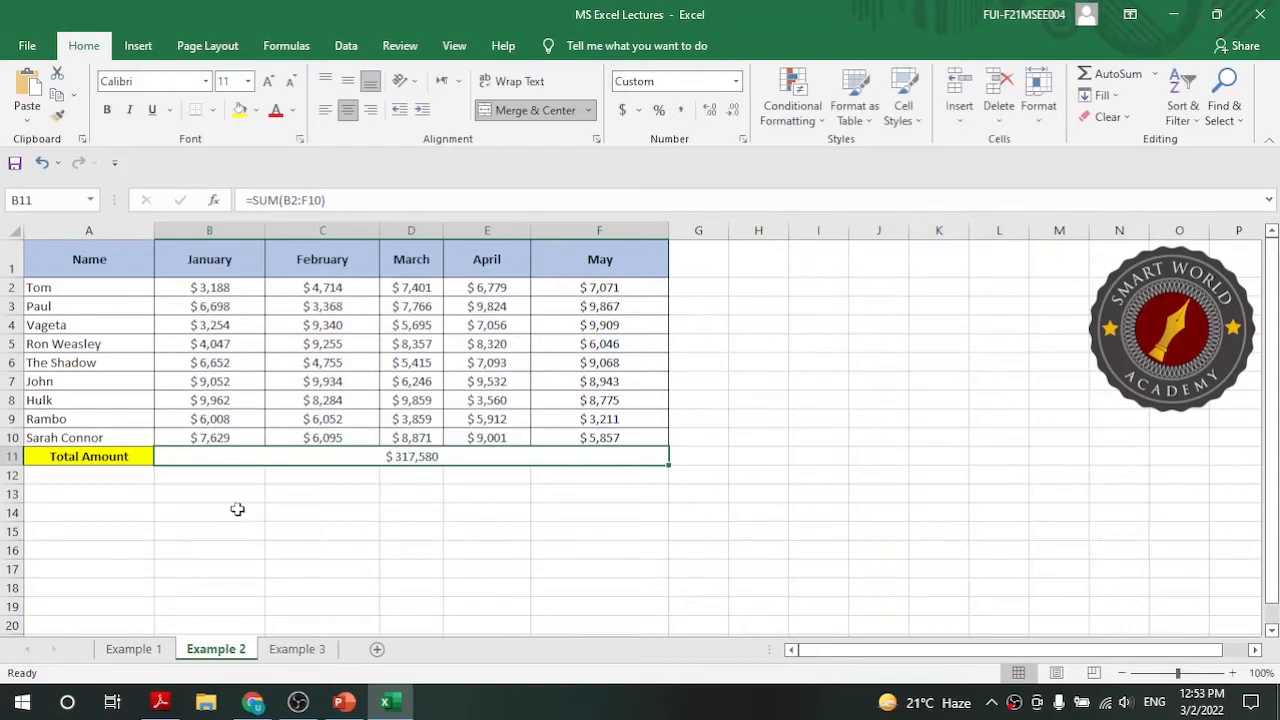
{"action": "left_click", "coordinate": [237, 512]}
{"action": "left_click", "coordinate": [292, 200]}
{"action": "type", "text": "=SUM(B2:F10"}
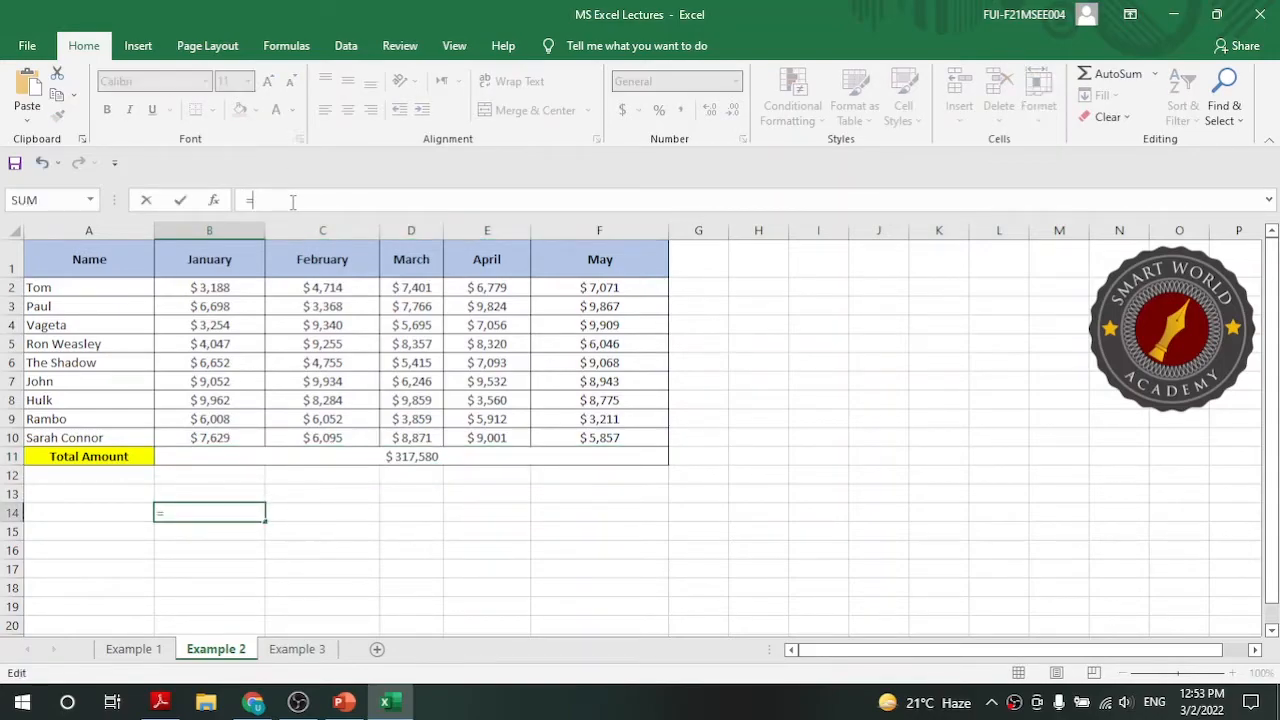
{"action": "key", "text": "ctrl+v"}
{"action": "key", "text": "Left"}
{"action": "key", "text": "BackSpace"}
{"action": "type", "text": ","}
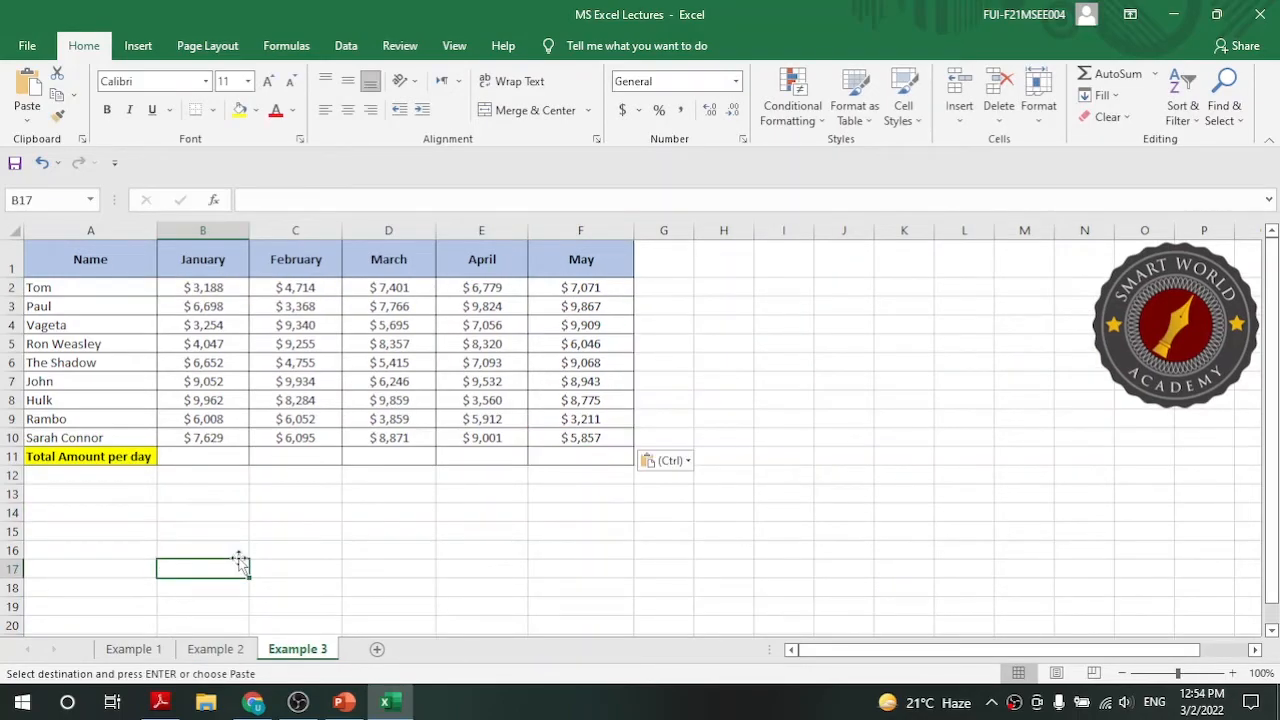
- Enter =SUM(B2:B10) in cell B11 of the Example 3 sheet to total the January amounts
{"action": "key", "text": "Escape"}
{"action": "left_click", "coordinate": [264, 510]}
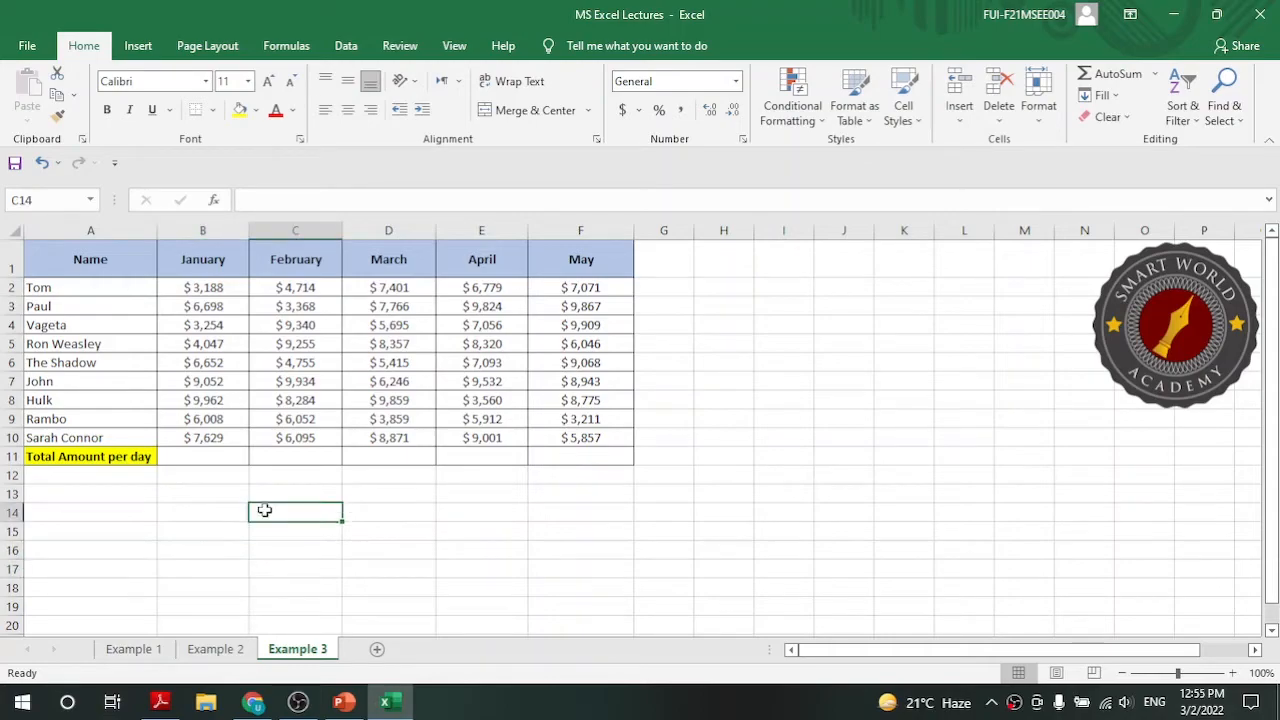
{"action": "left_click", "coordinate": [229, 292]}
{"action": "left_click_drag", "start_coordinate": [229, 292], "coordinate": [229, 457]}
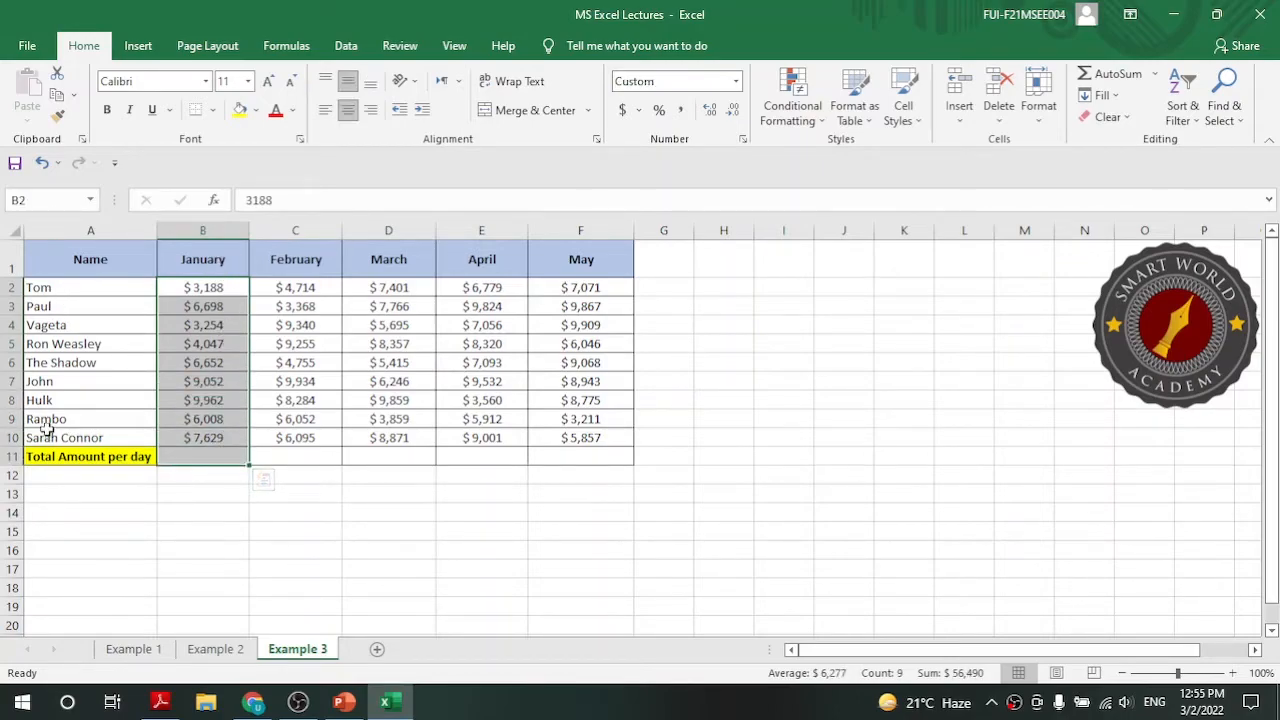
{"action": "left_click", "coordinate": [202, 456]}
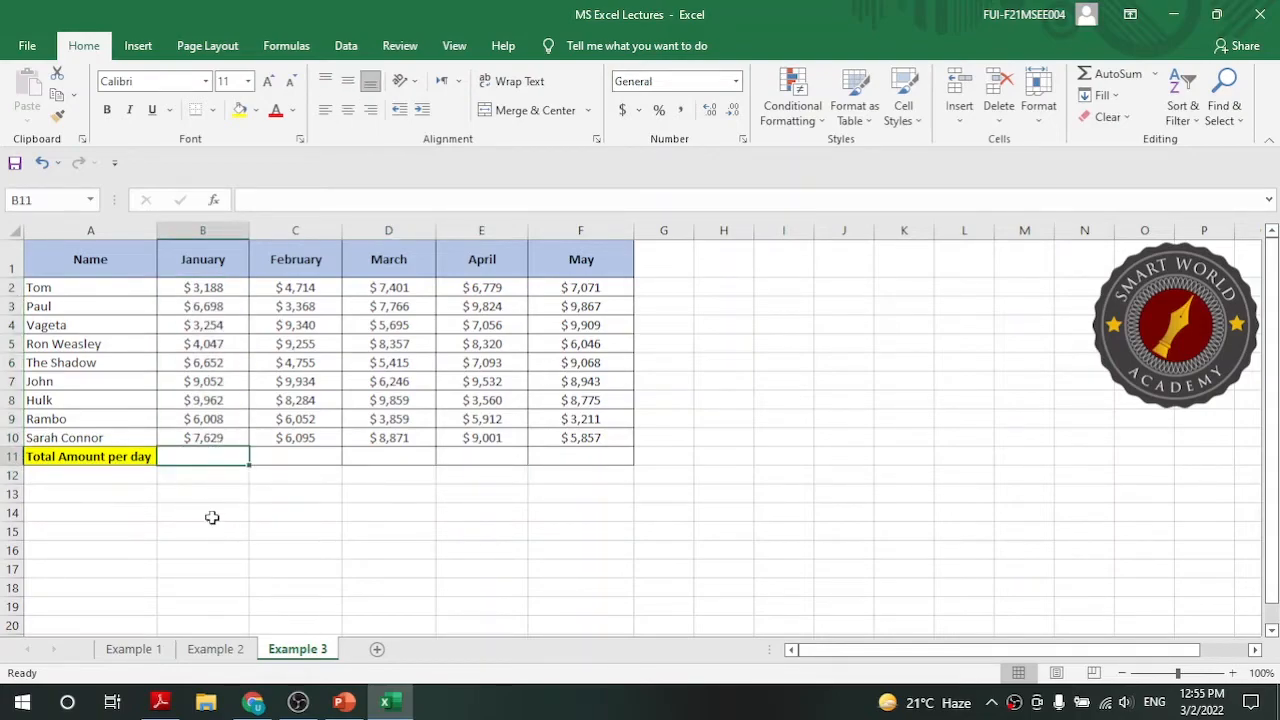
{"action": "type", "text": "="}
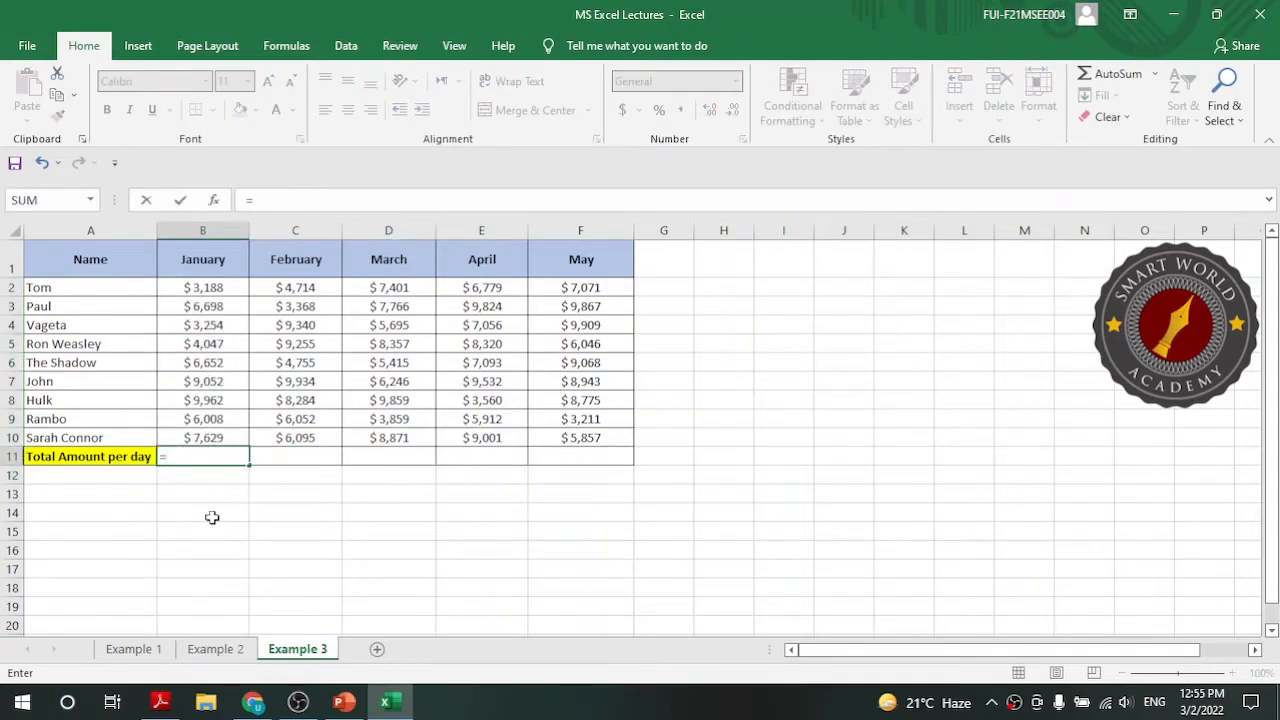
{"action": "type", "text": "SUM"}
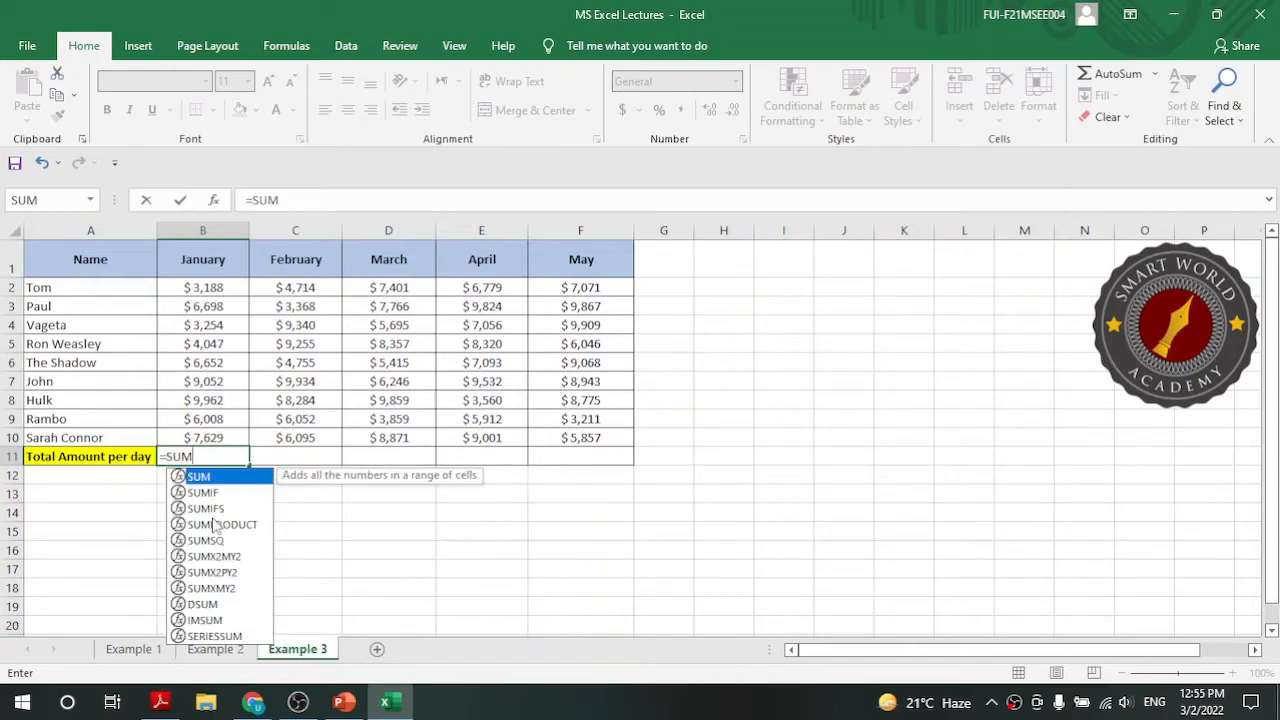
{"action": "type", "text": "("}
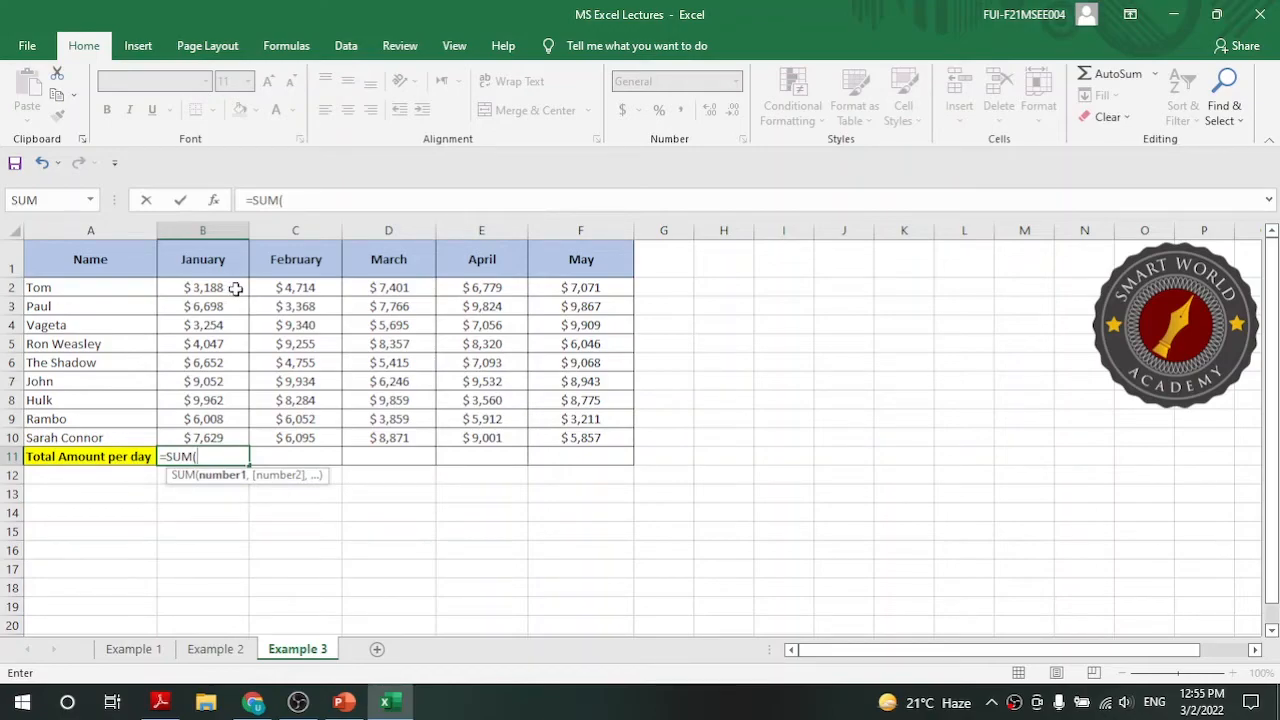
{"action": "type", "text": "B2:"}
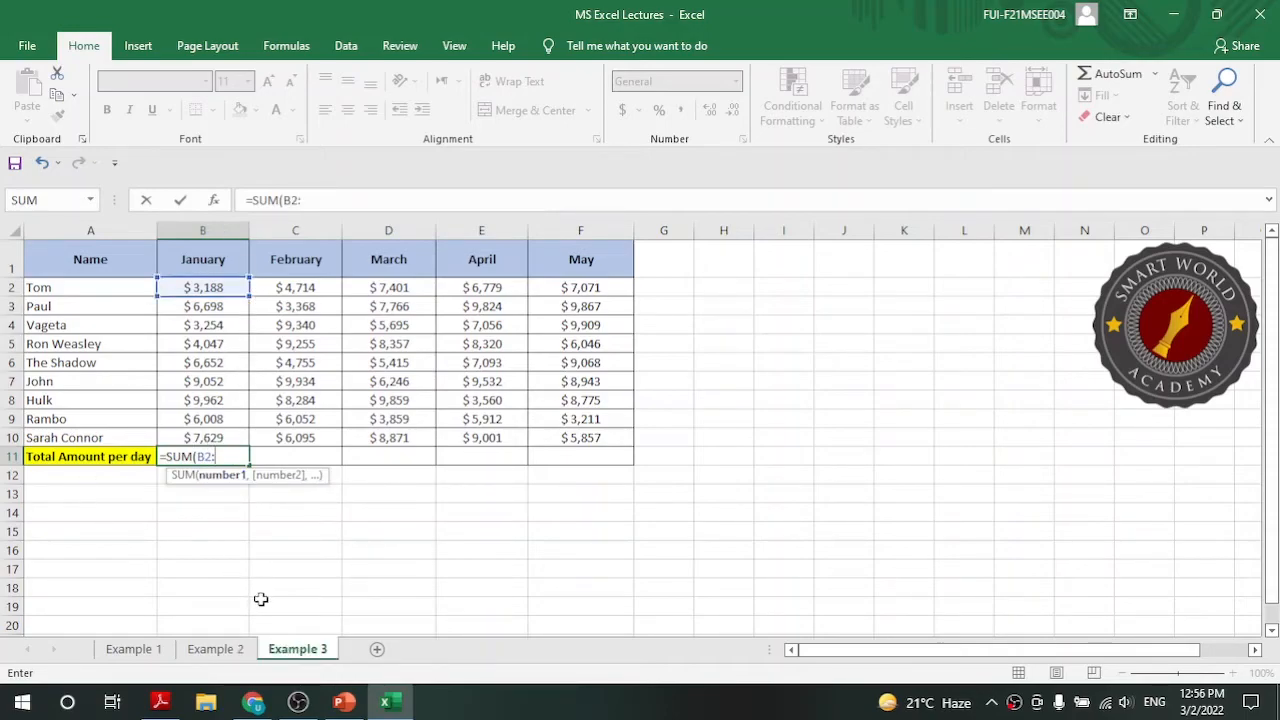
{"action": "type", "text": "B10"}
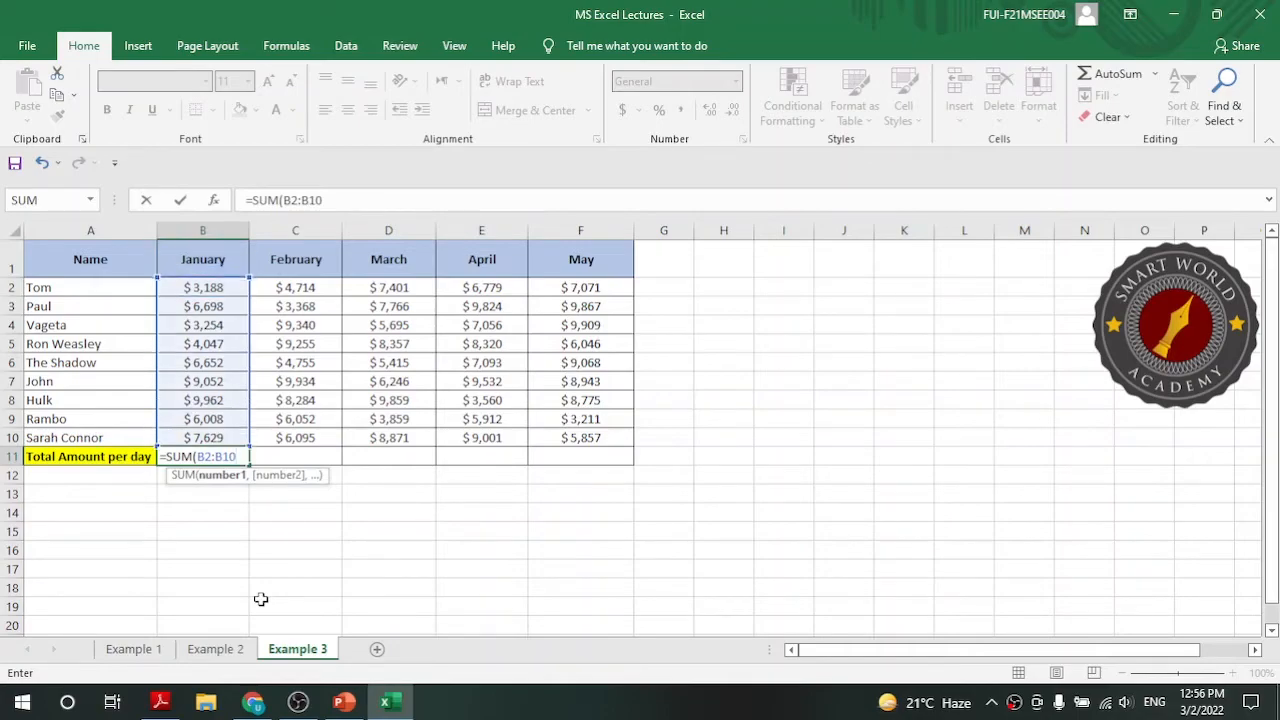
{"action": "type", "text": ")"}
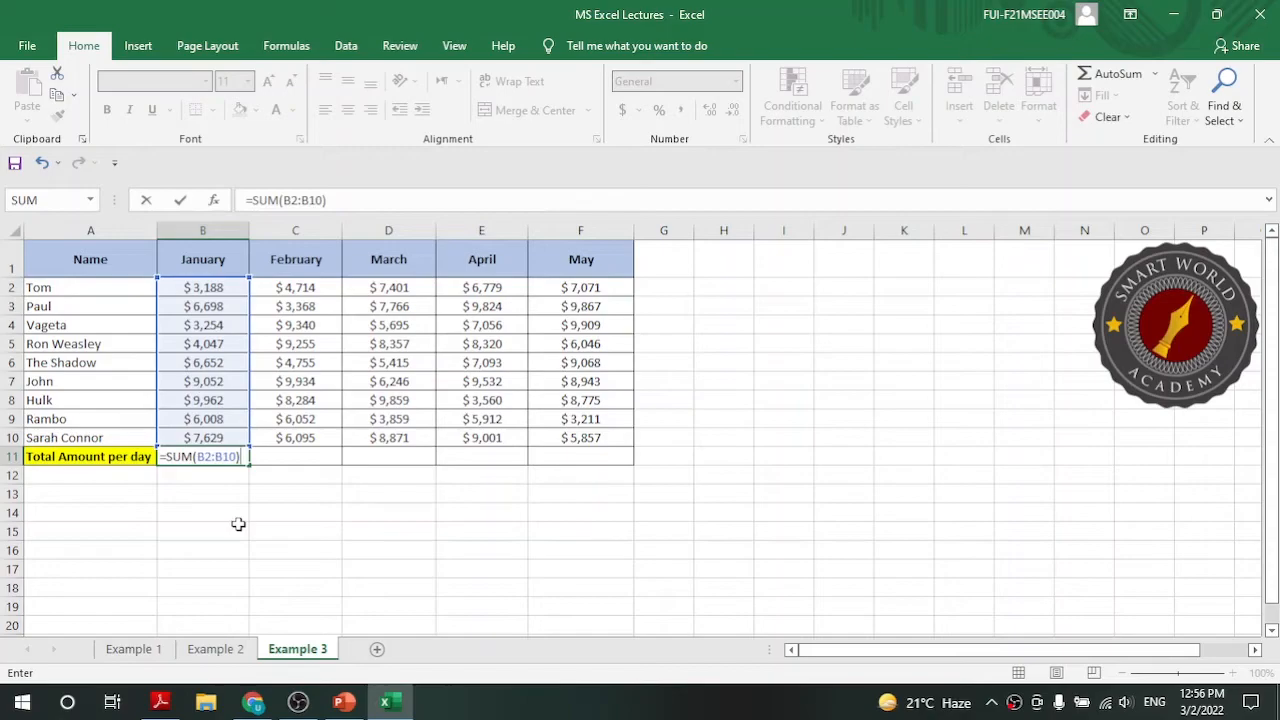
{"action": "key", "text": "Return"}
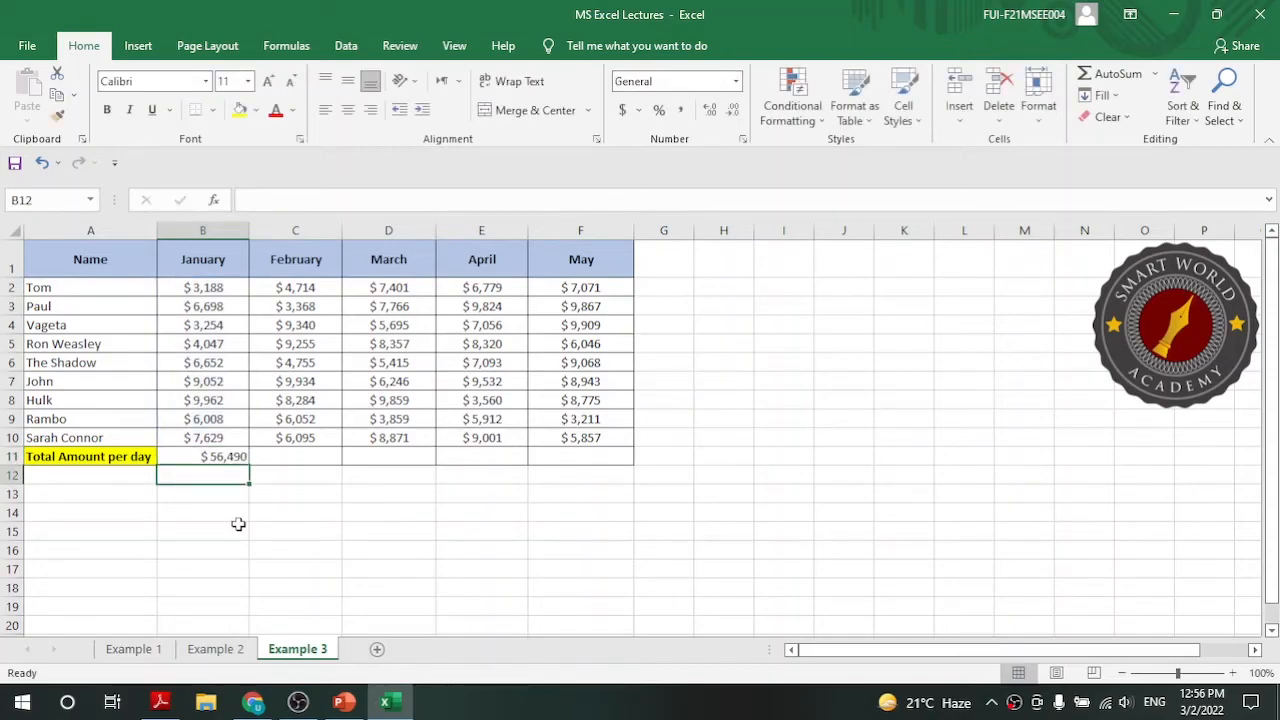
- Centre the cells B11:F11 of the Total Amount per day row horizontally
{"action": "left_click", "coordinate": [218, 456]}
{"action": "left_click_drag", "start_coordinate": [218, 456], "coordinate": [571, 452]}
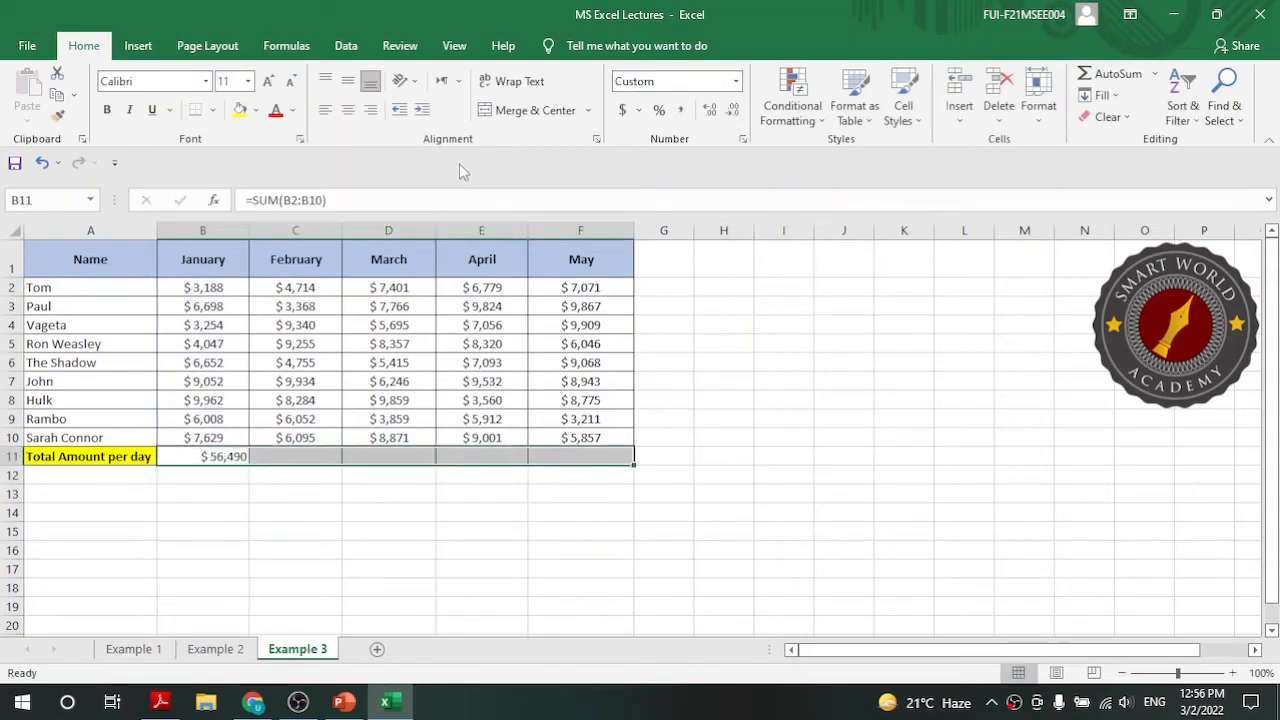
{"action": "left_click", "coordinate": [282, 595]}
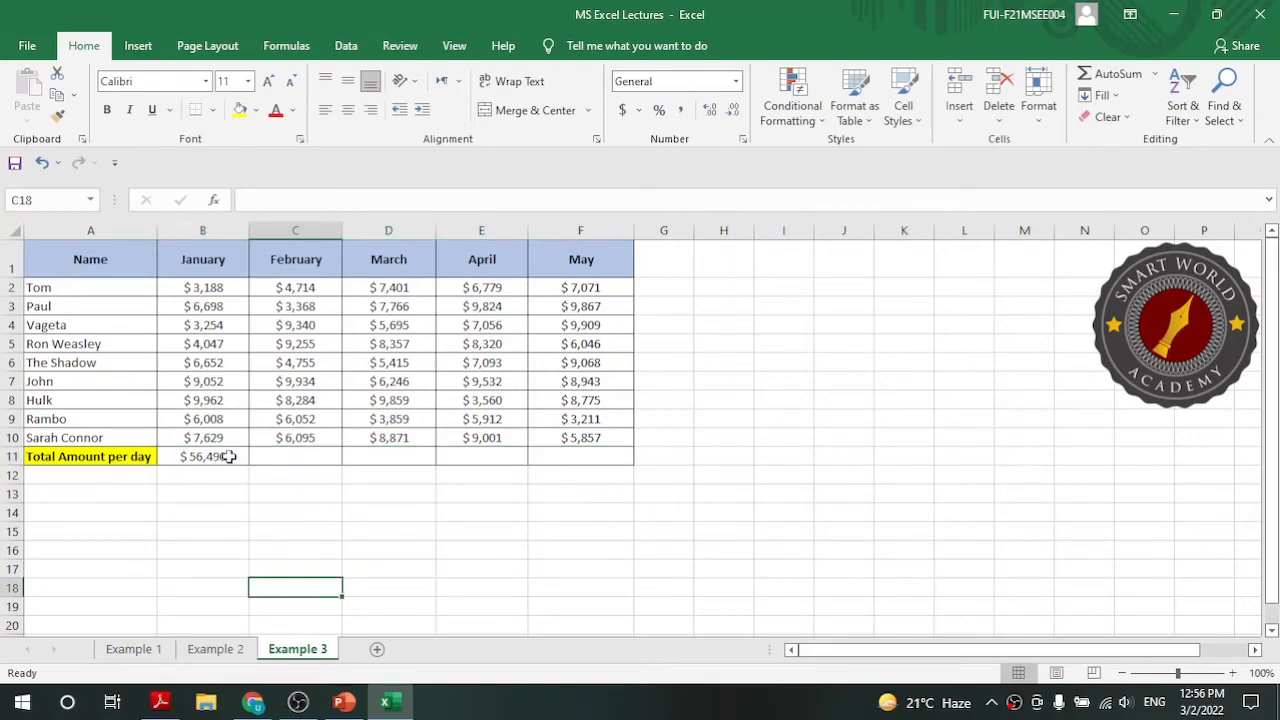
- Review the January total in B11 against its column and the total cells C11 to F11 for the other months
{"action": "left_click", "coordinate": [222, 456]}
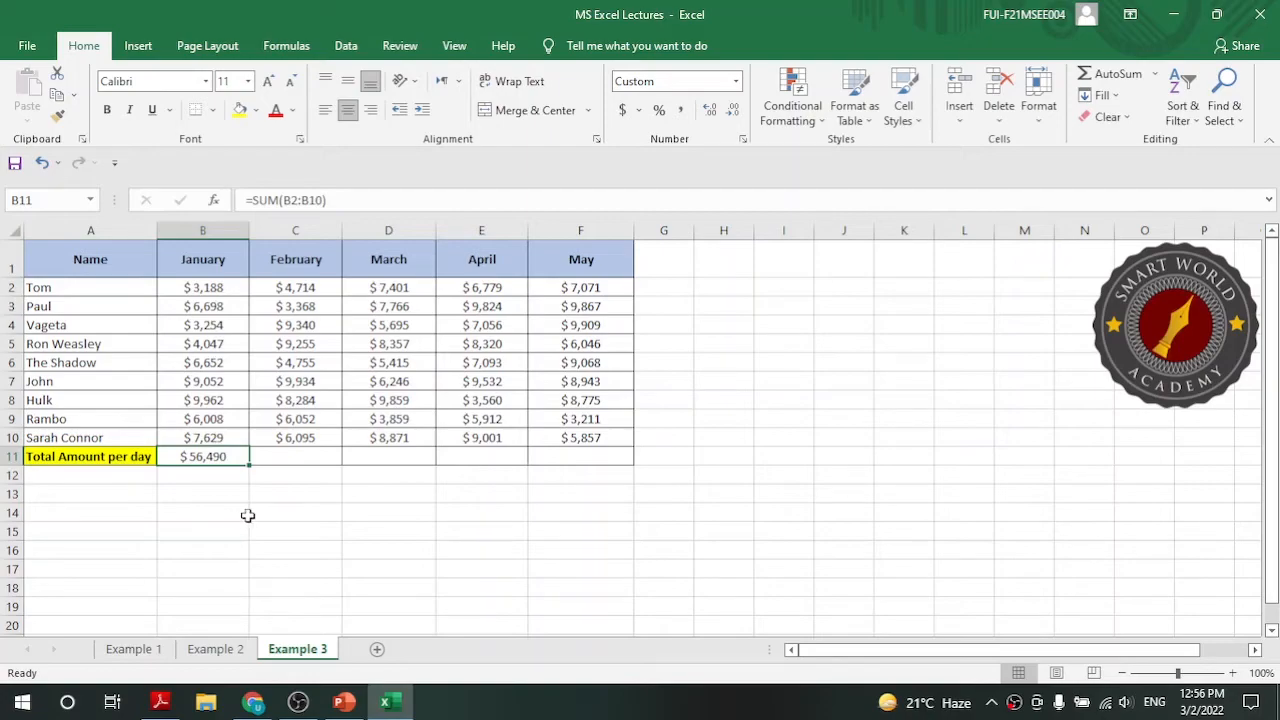
{"action": "left_click", "coordinate": [208, 494]}
{"action": "left_click_drag", "start_coordinate": [225, 262], "coordinate": [223, 456]}
{"action": "left_click", "coordinate": [220, 475]}
{"action": "left_click", "coordinate": [223, 453]}
{"action": "left_click", "coordinate": [331, 456]}
{"action": "left_click", "coordinate": [372, 456]}
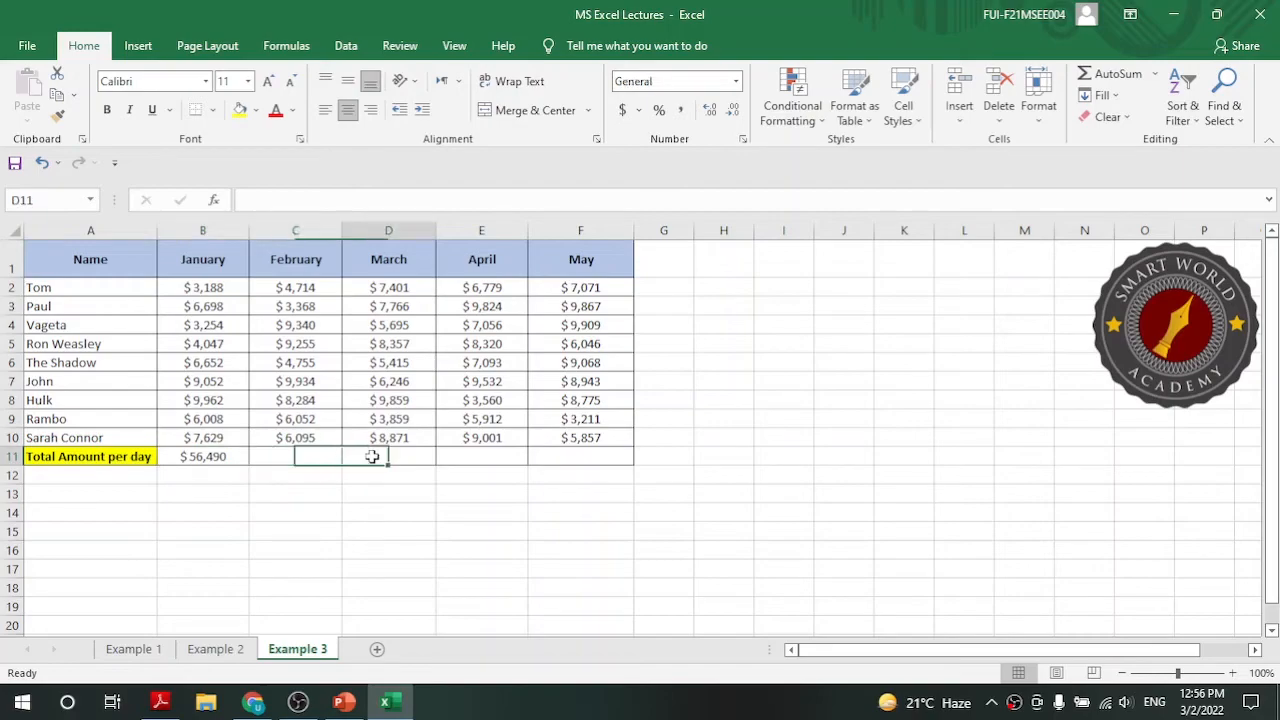
{"action": "left_click", "coordinate": [470, 458]}
{"action": "left_click", "coordinate": [560, 459]}
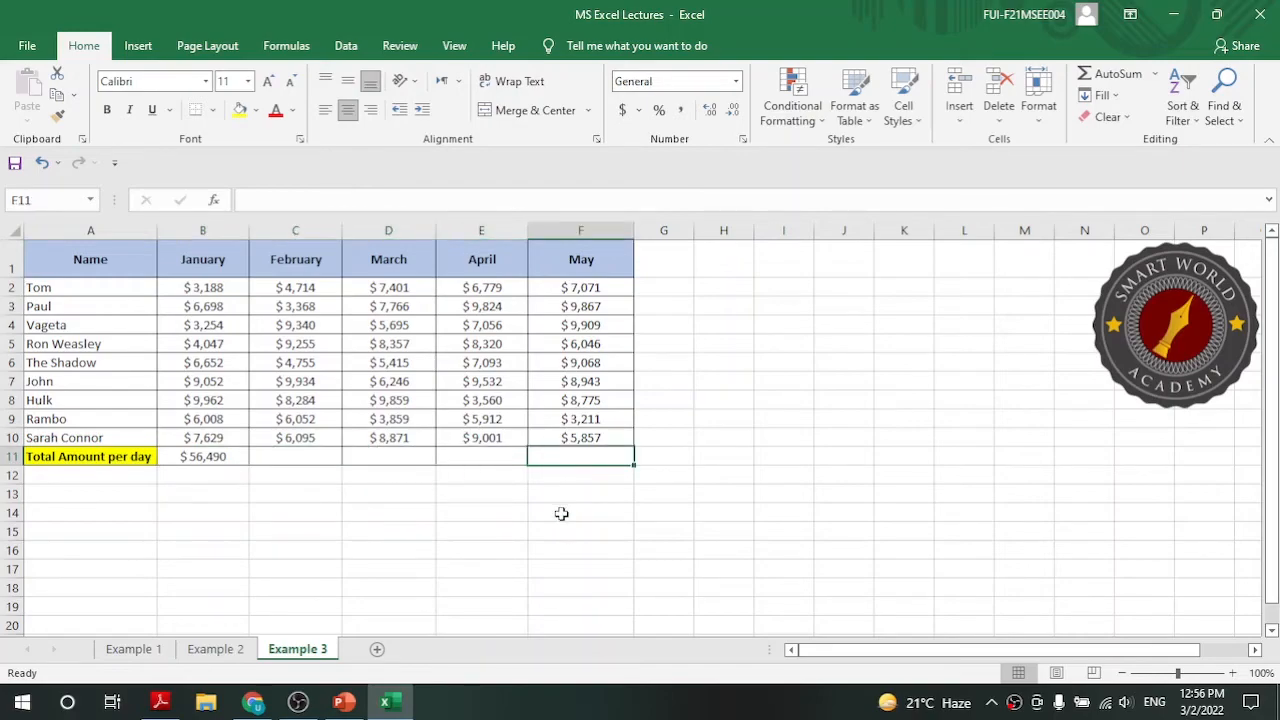
{"action": "left_click", "coordinate": [327, 508]}
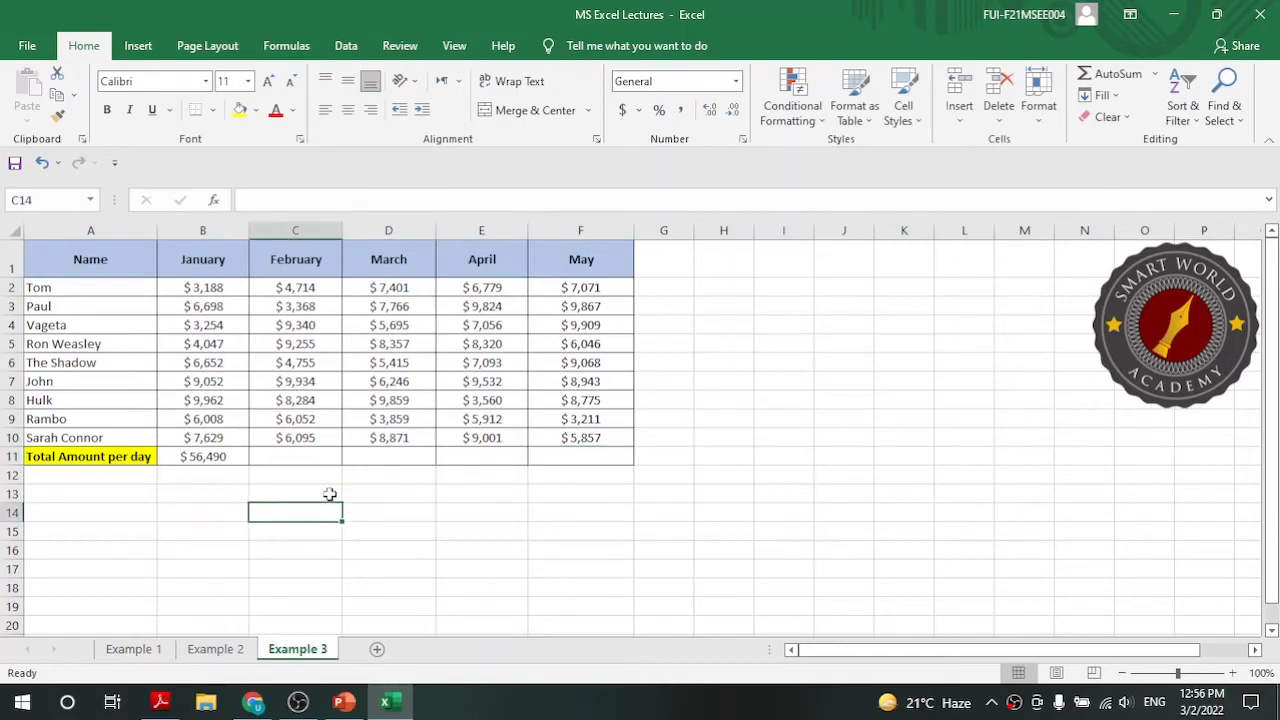
{"action": "left_click", "coordinate": [213, 456]}
{"action": "left_click", "coordinate": [242, 508]}
{"action": "left_click", "coordinate": [233, 458]}
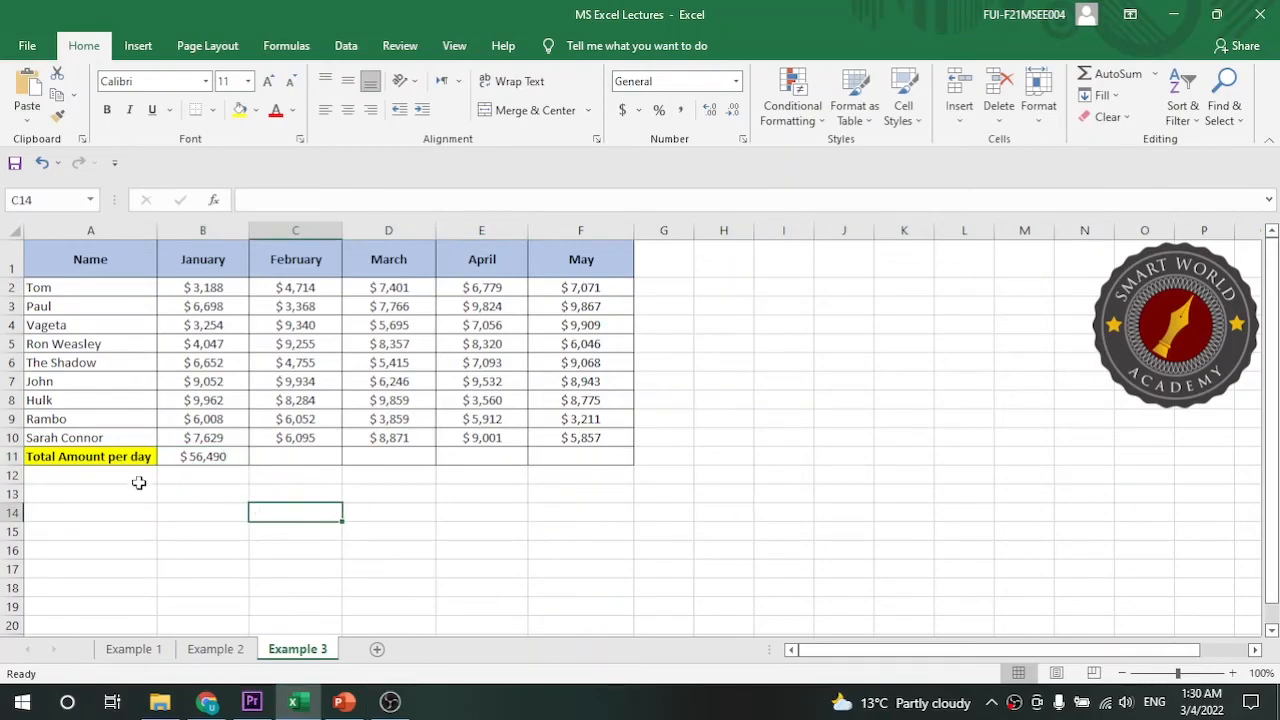
- Fill the January SUM formula from B11 across to F11 to total February through May
{"action": "left_click", "coordinate": [208, 458]}
{"action": "left_click_drag", "start_coordinate": [250, 463], "coordinate": [502, 464]}
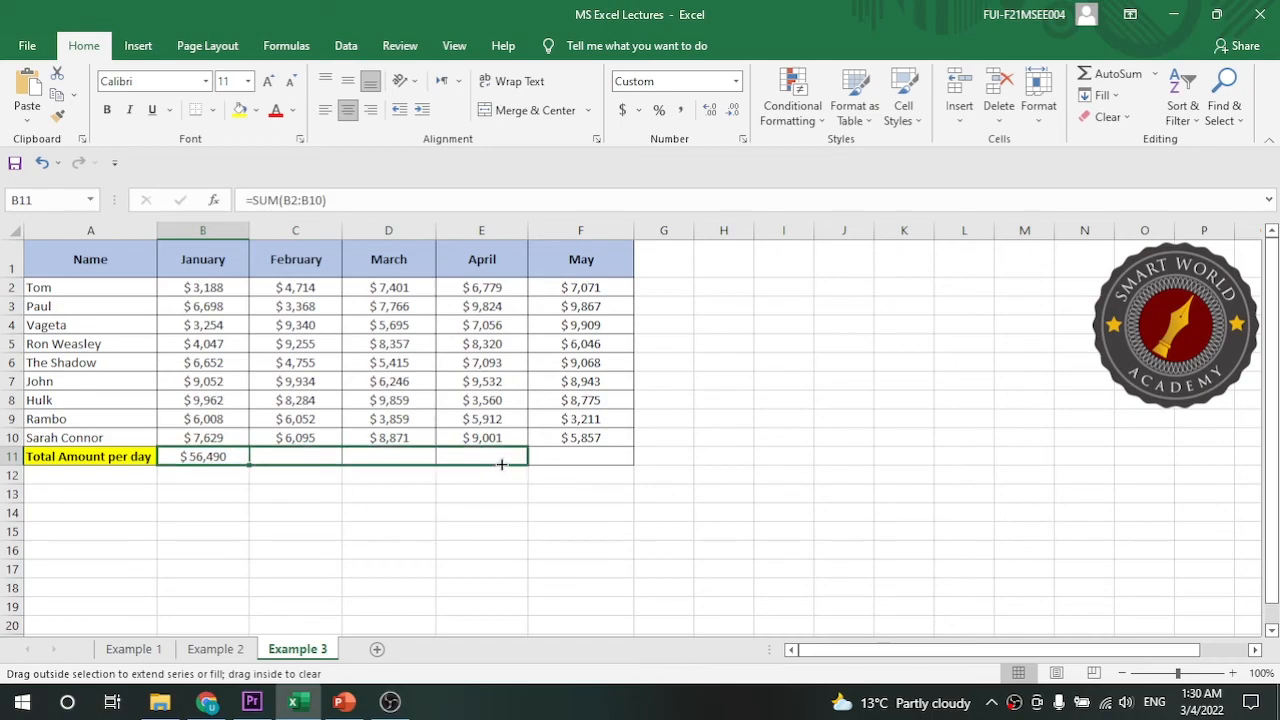
{"action": "left_click_drag", "start_coordinate": [583, 464], "coordinate": [584, 464]}
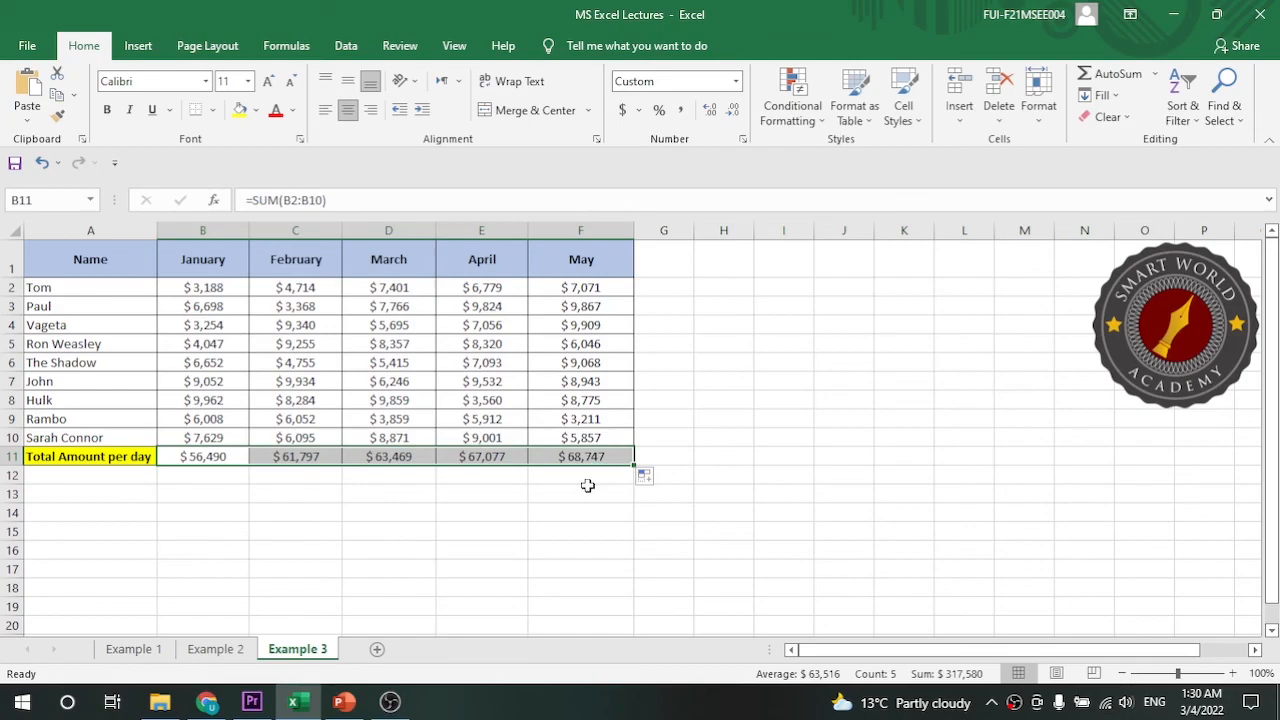
{"action": "left_click", "coordinate": [588, 490]}
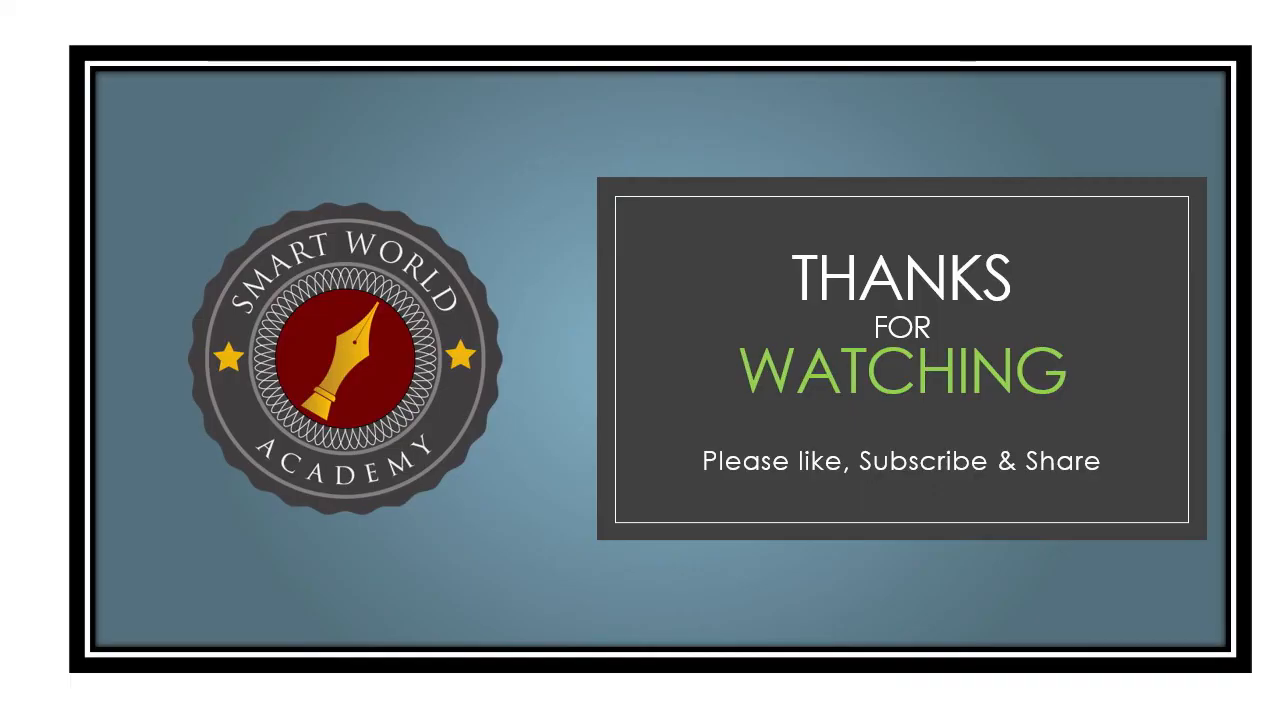